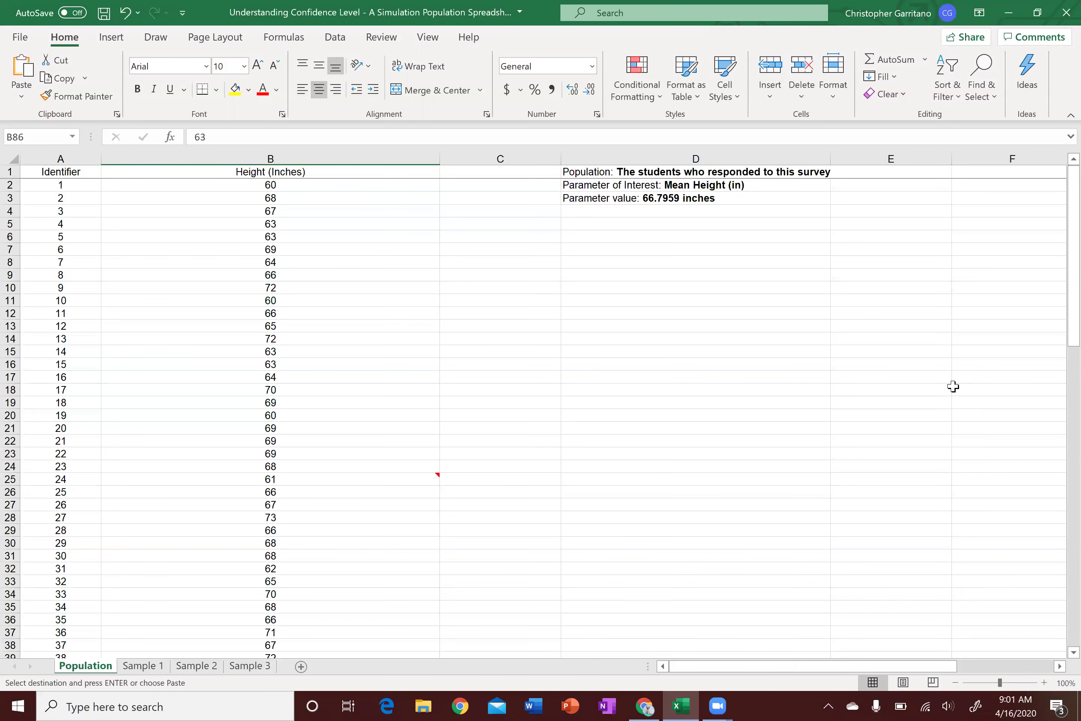
Scroll the Population sheet and select the first identifier in column A.
scroll(952, 386, "down", 12)
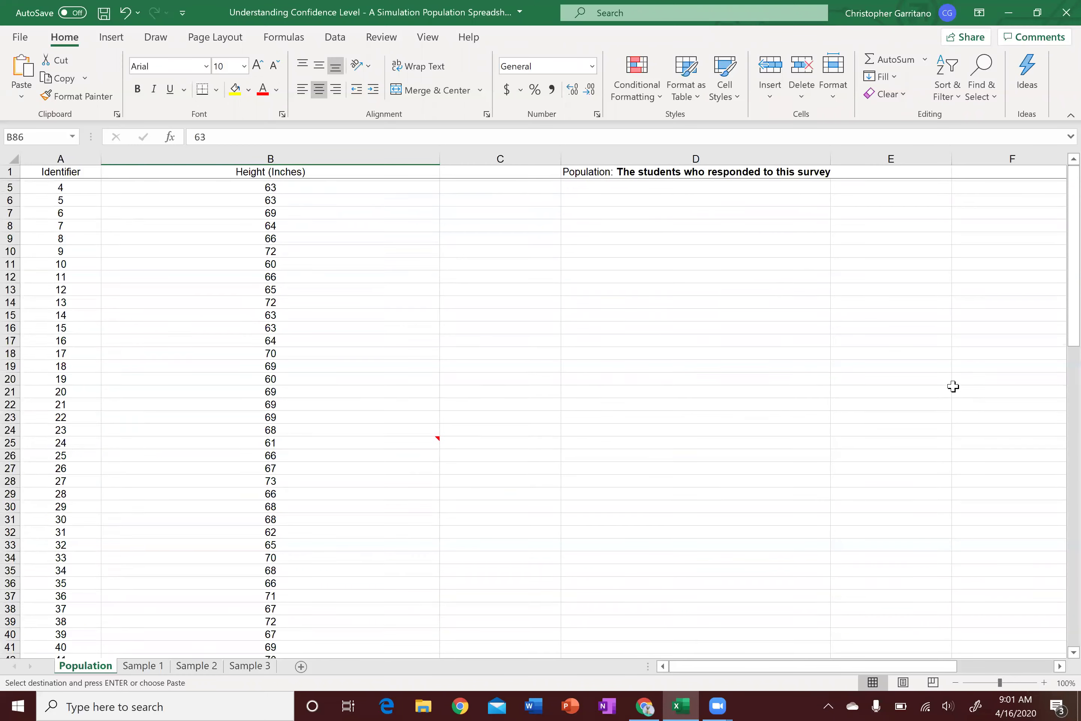
scroll(953, 386, "down", 7)
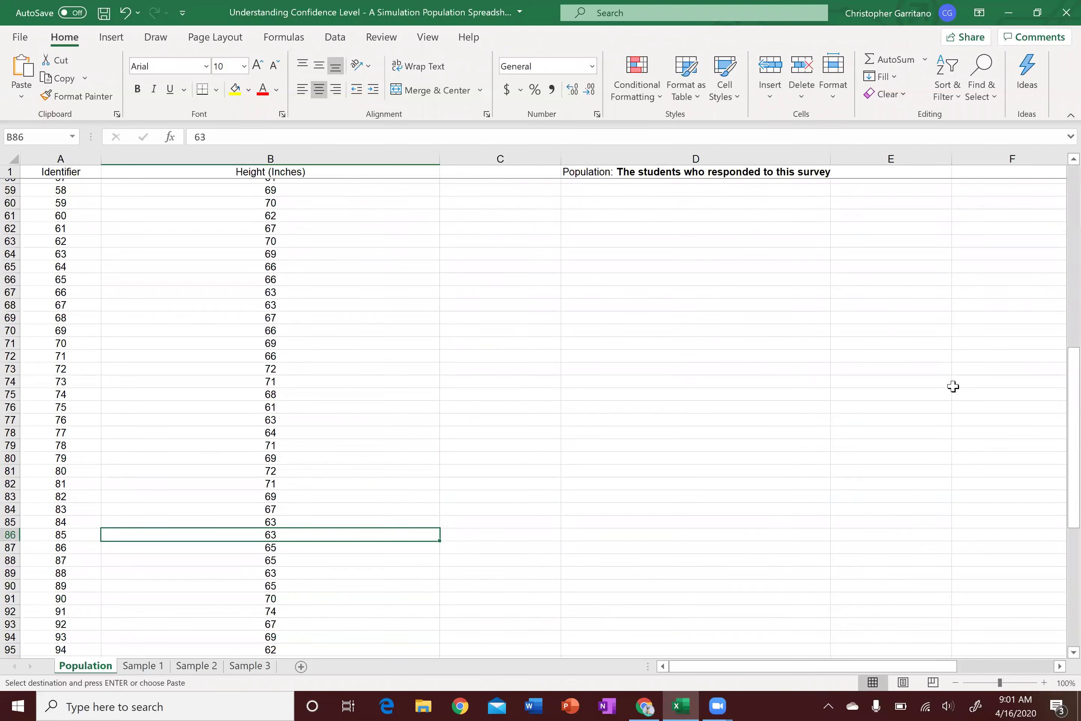
scroll(953, 386, "up", 17)
scroll(953, 386, "up", 3)
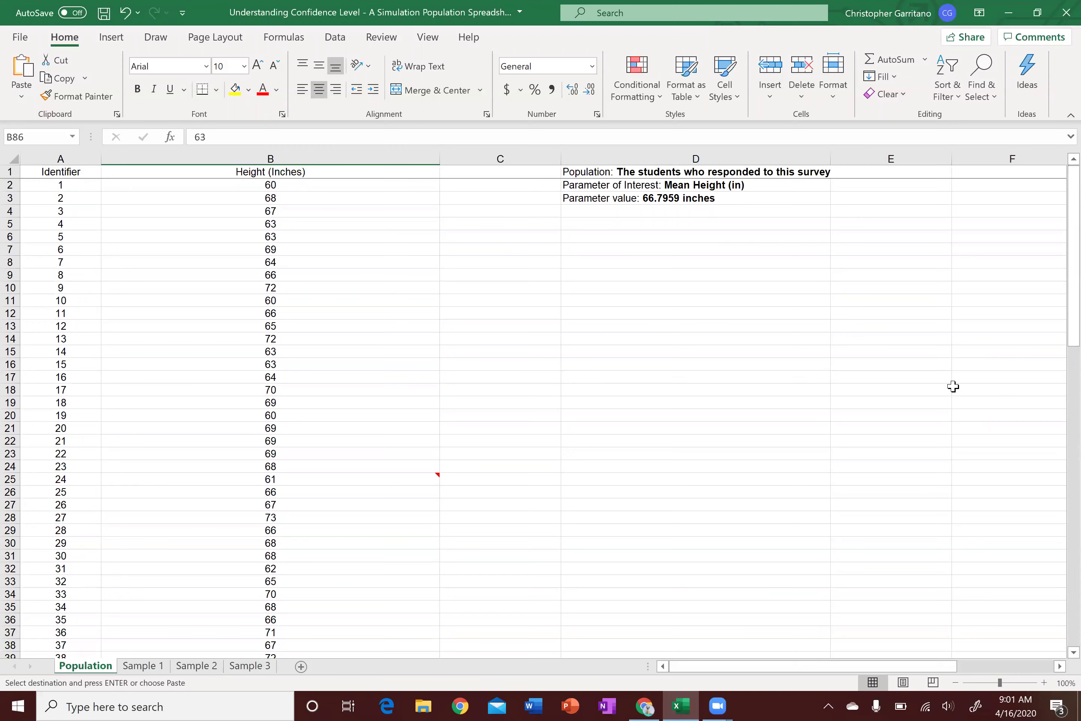
scroll(952, 386, "down", 20)
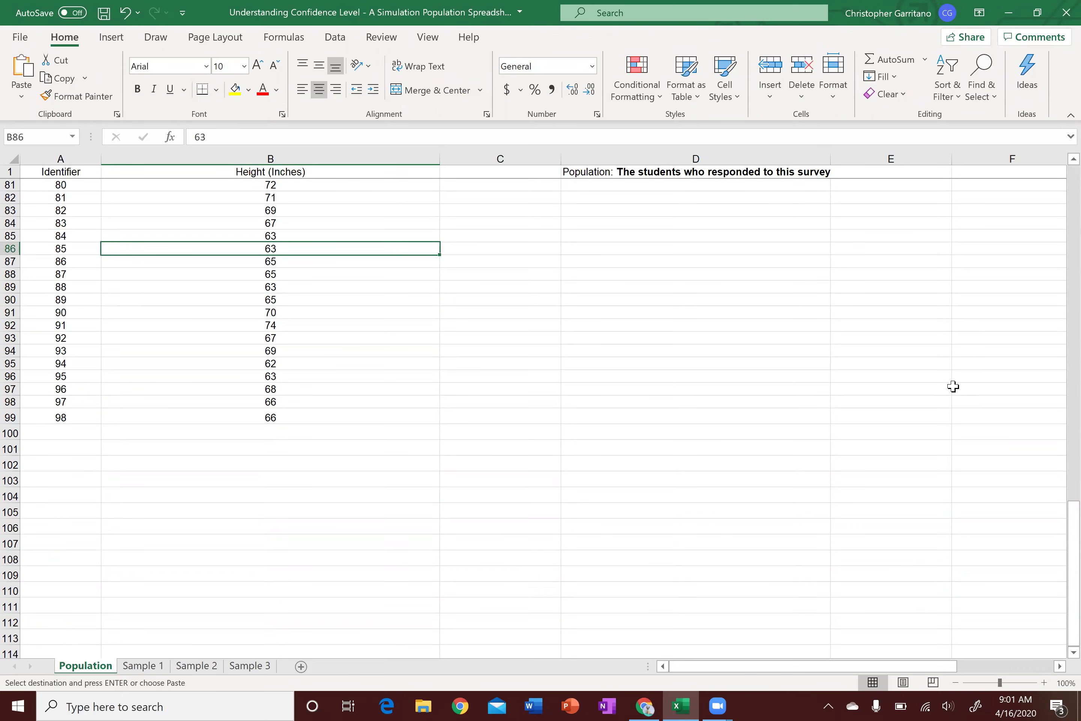
scroll(953, 386, "up", 20)
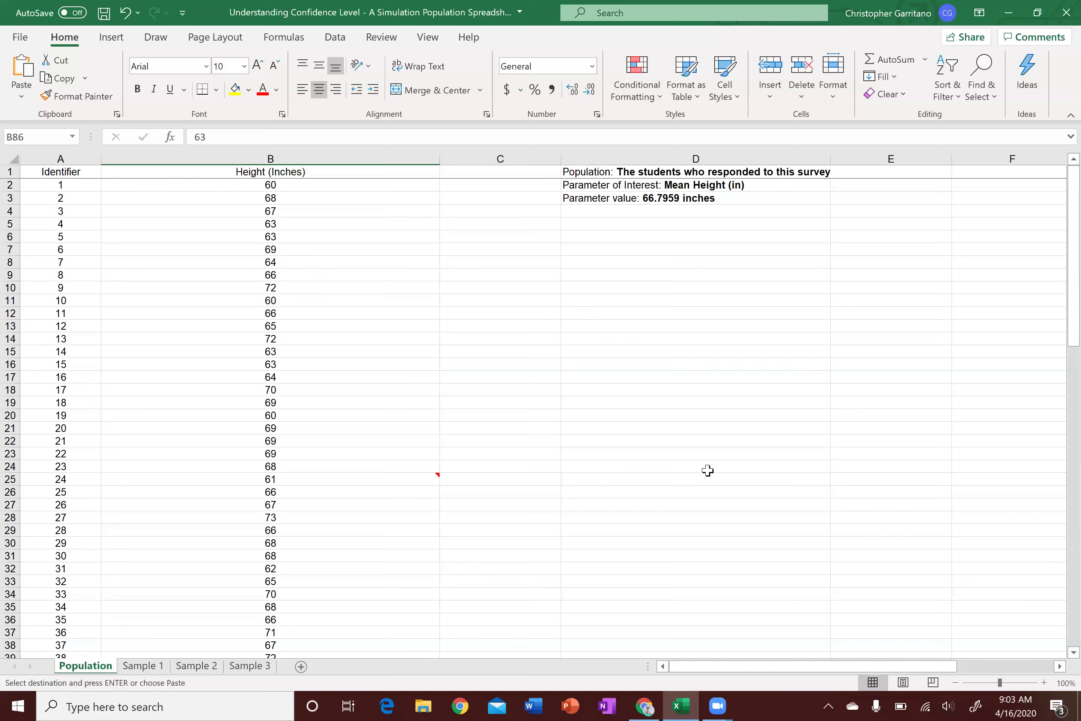
mouse_move(435, 483)
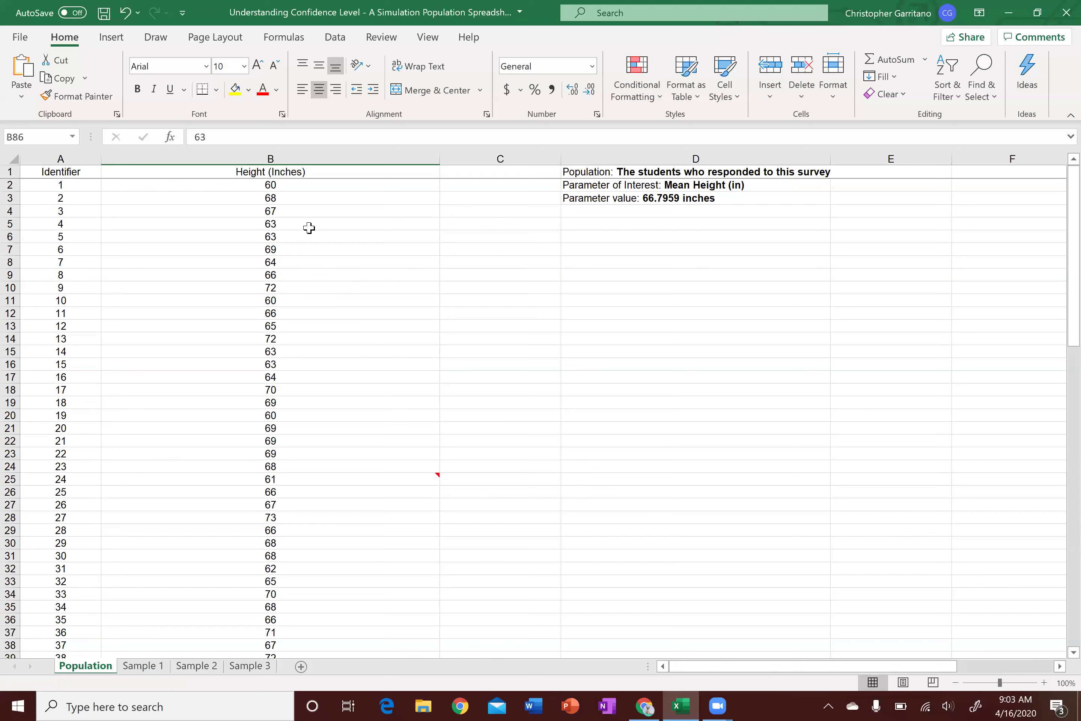
left_click(95, 198)
key("Up")
key("Up")
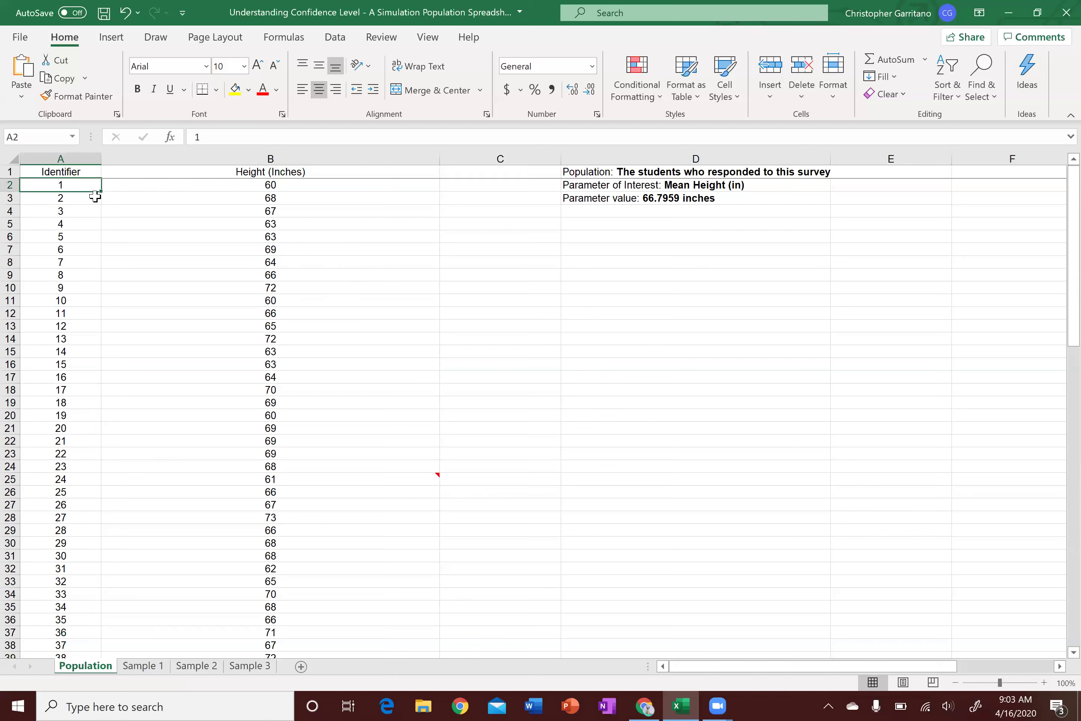
key("Down")
key("Down")
key("Down")
key("Down")
key("Down")
key("Down")
key("Down")
key("Down")
key("Down")
key("Down")
key("Down")
key("Down")
key("Down")
key("Down")
key("Down")
key("Down")
key("Down")
key("Down")
key("Down")
key("Down")
key("Down")
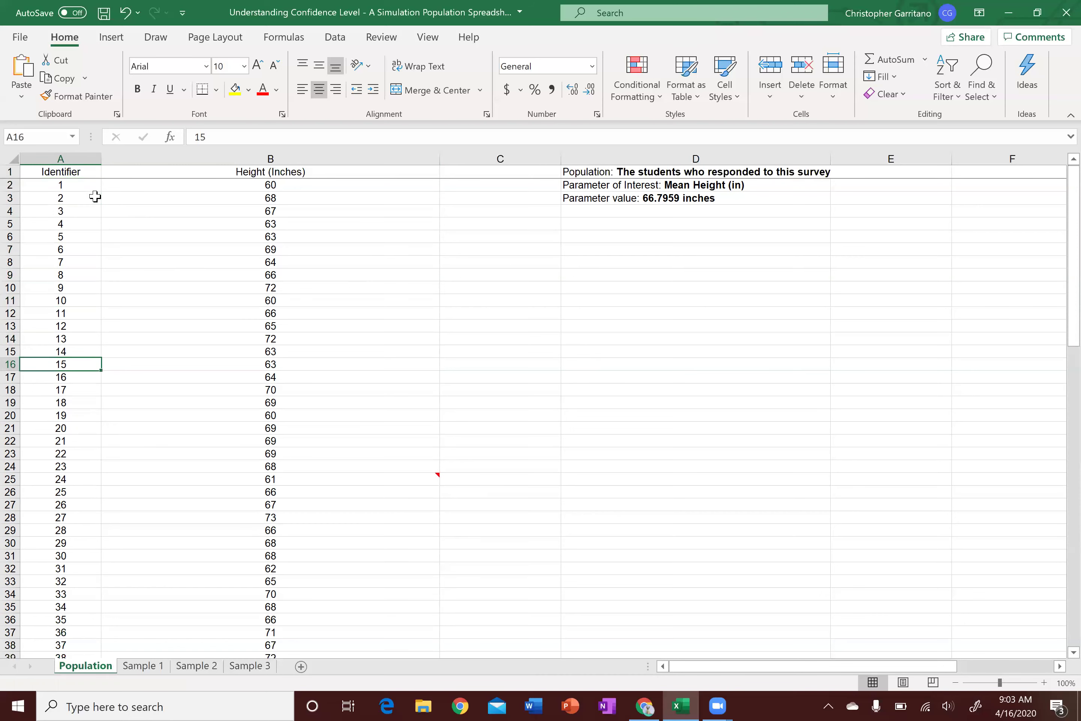
key("shift+F10")
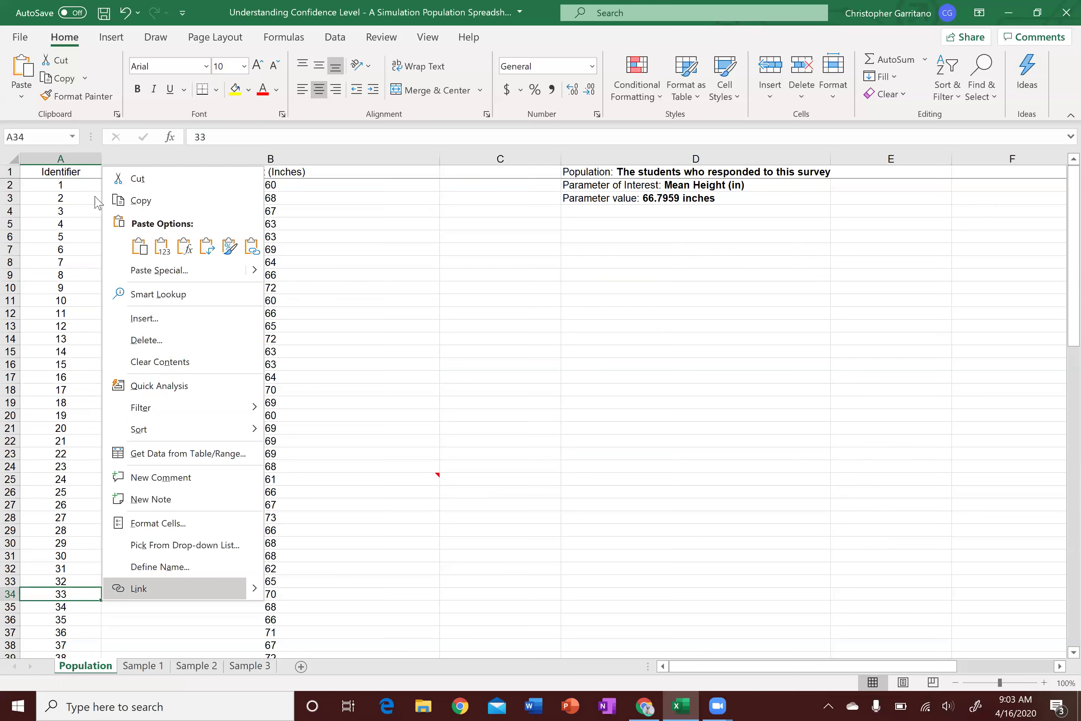
key("Escape")
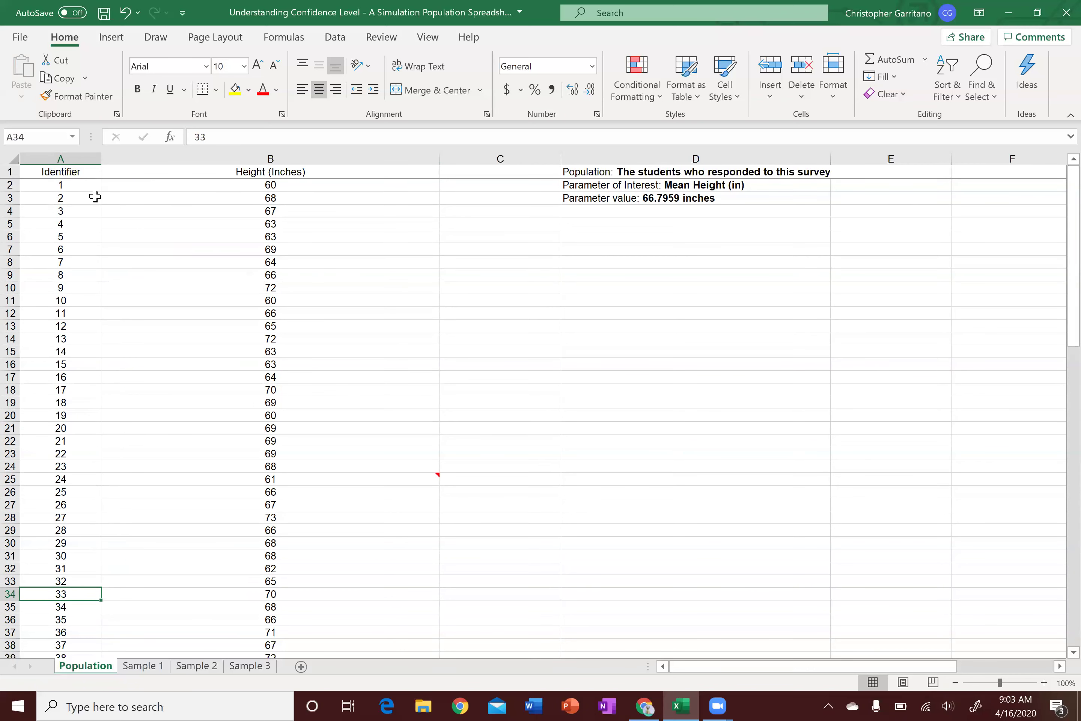
Check the last identifier and first heights, then bring up RANDOM.ORG in the browser.
key("ctrl+Home")
key("Down")
key("ctrl+Down")
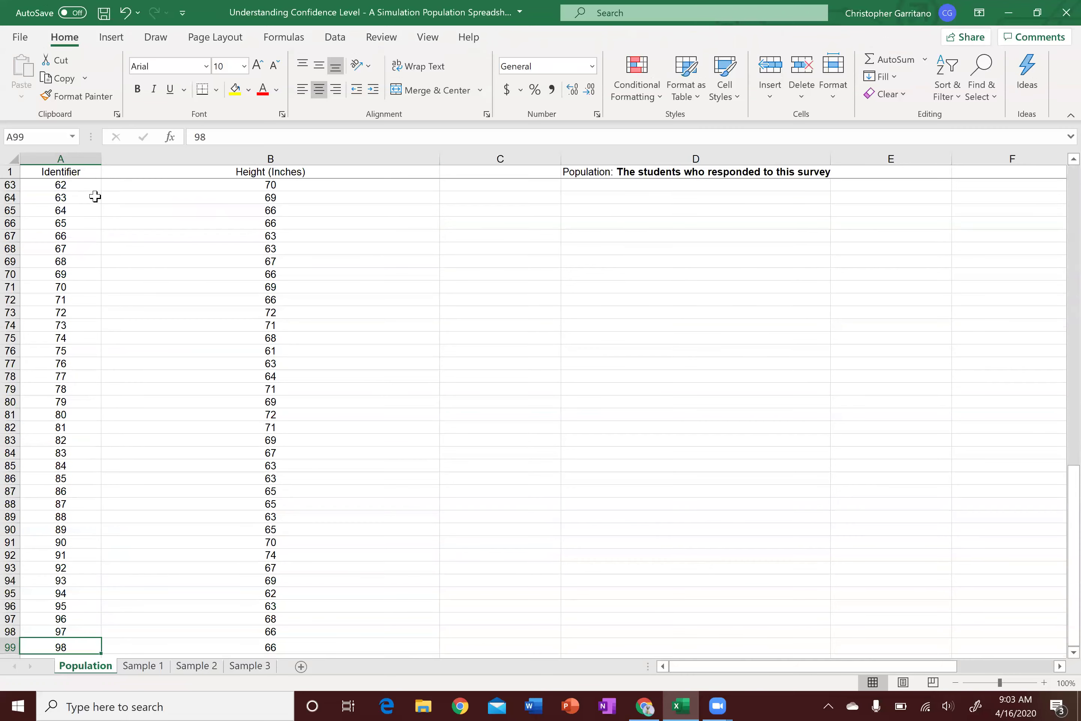
key("ctrl+Up")
key("Right")
key("Down")
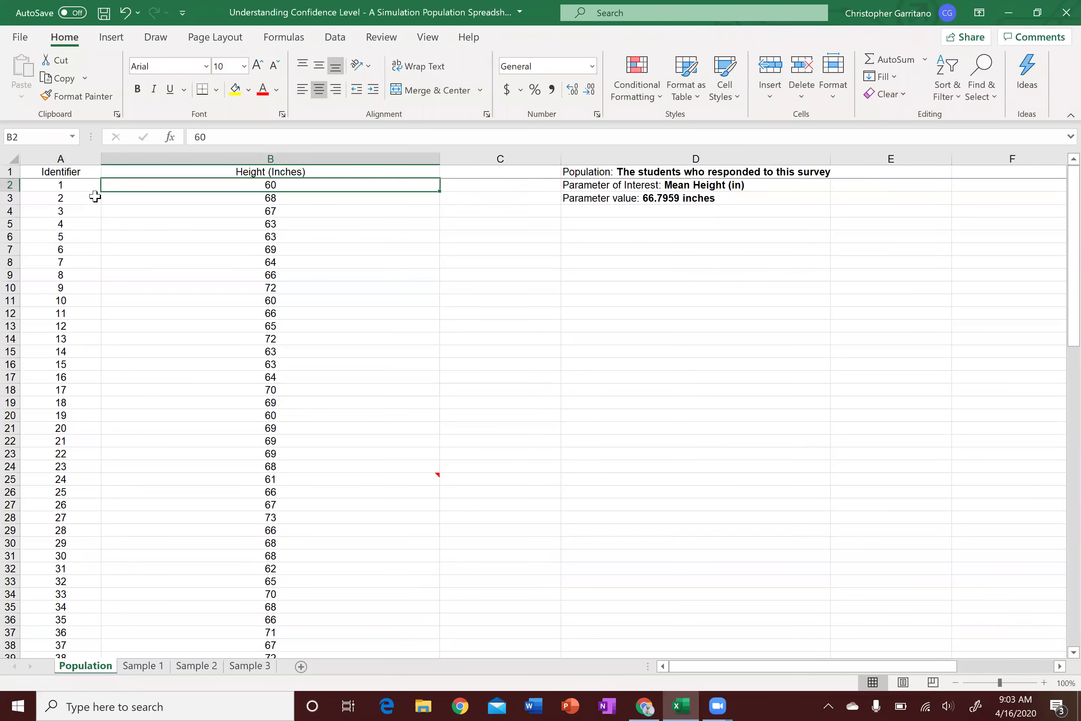
key("Down")
key("Up")
key("Up")
key("Left")
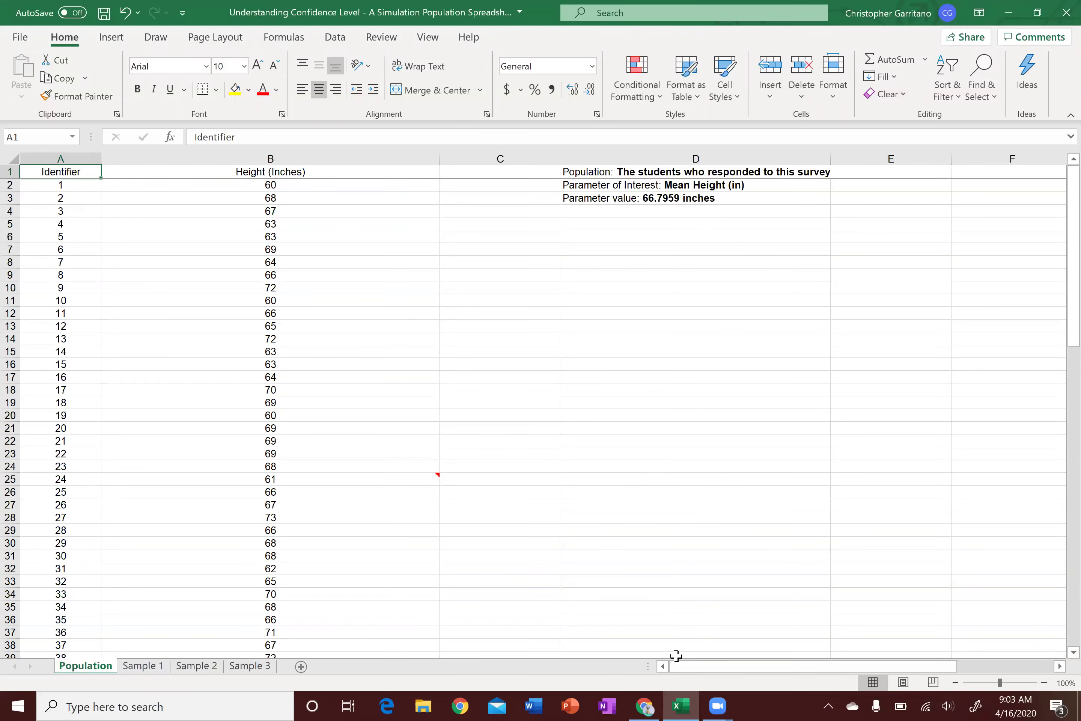
left_click(645, 706)
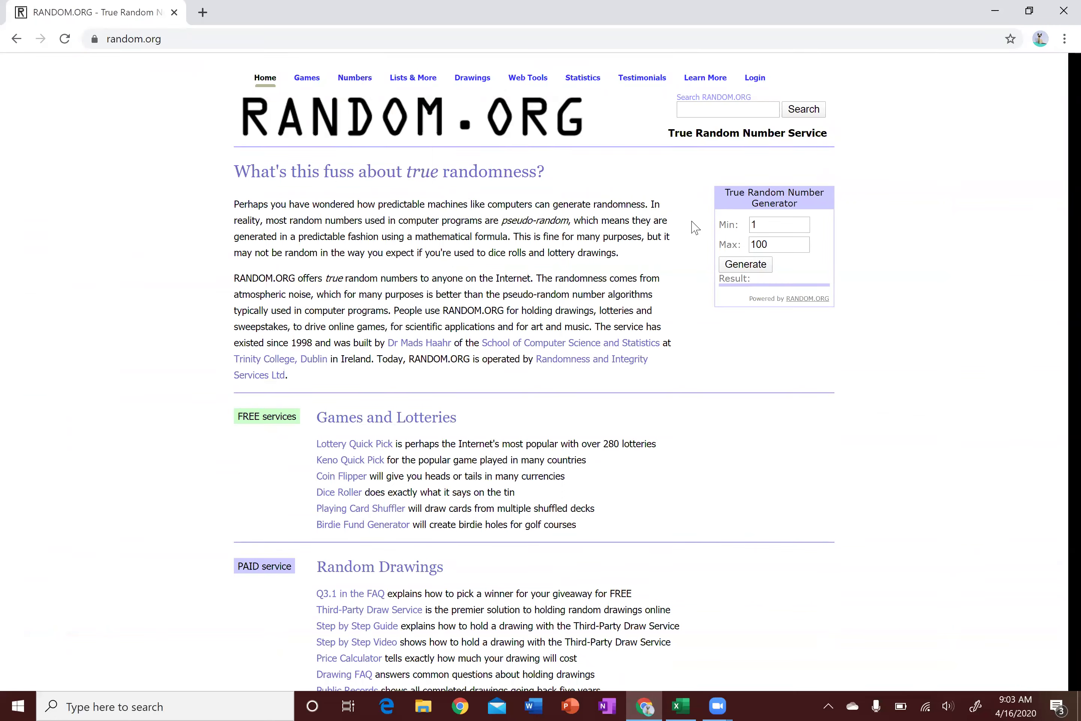
Open RANDOM.ORG's Random Sequence Generator and change its largest value from 100 to 98.
mouse_move(430, 92)
mouse_move(358, 83)
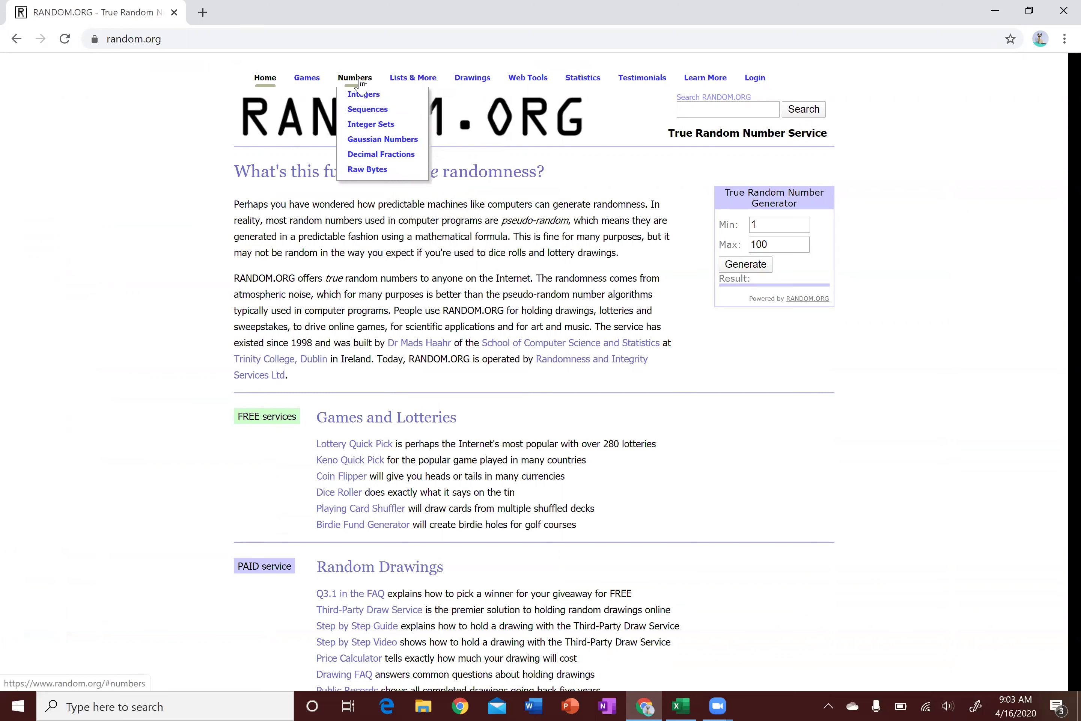
left_click(366, 112)
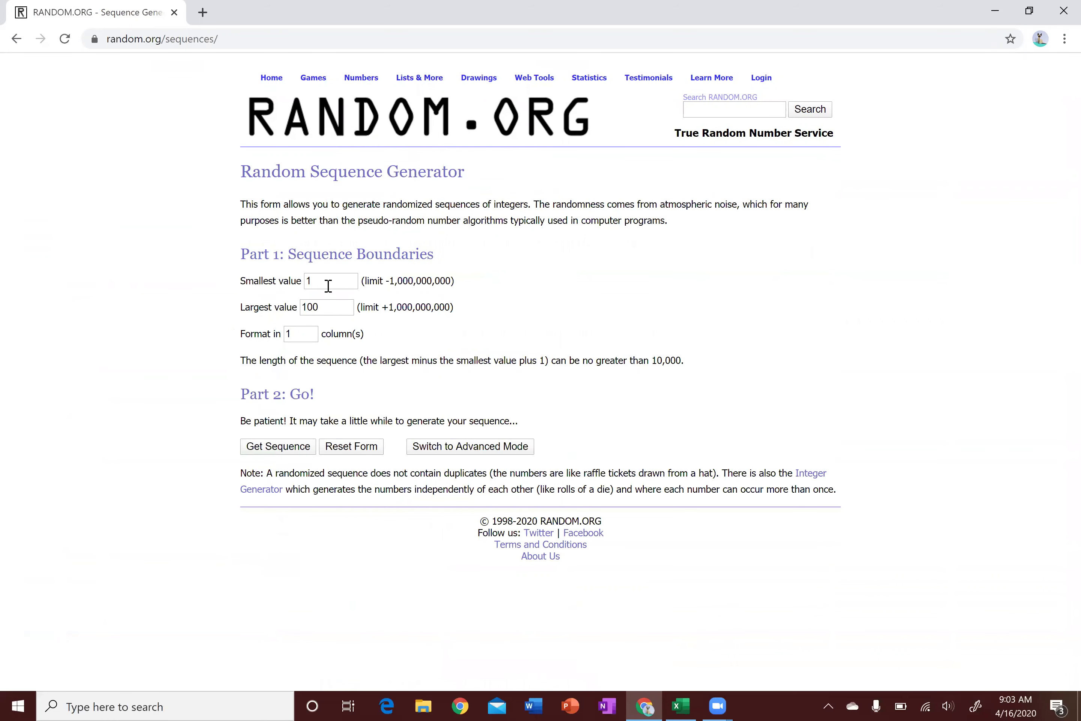
left_click(330, 306)
double_click(331, 305)
type("98")
left_click(255, 316)
Confirm in Excel that the last identifier is 98, then return to the generator.
left_click(680, 705)
key("ctrl+Down")
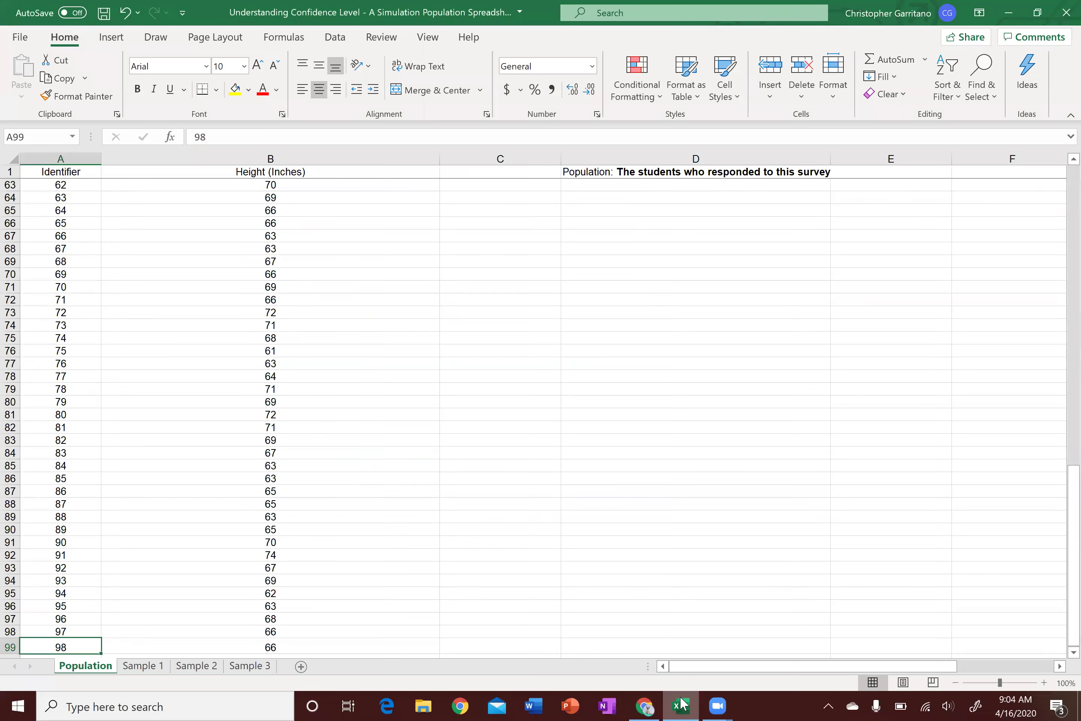
key("ctrl+Up")
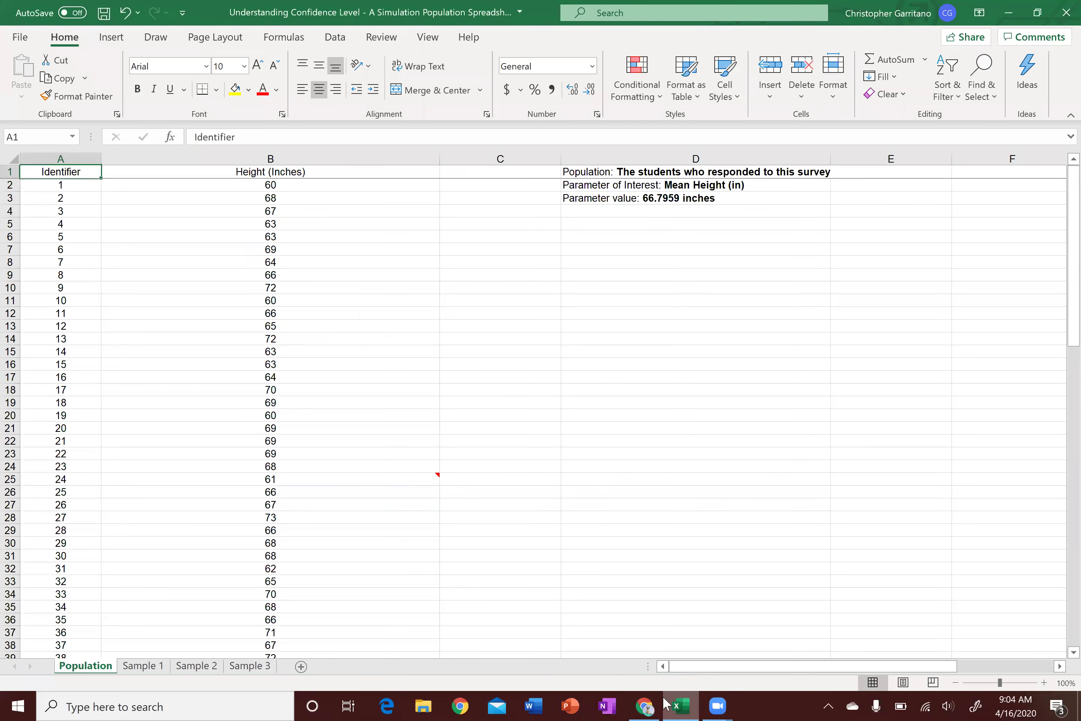
left_click(644, 705)
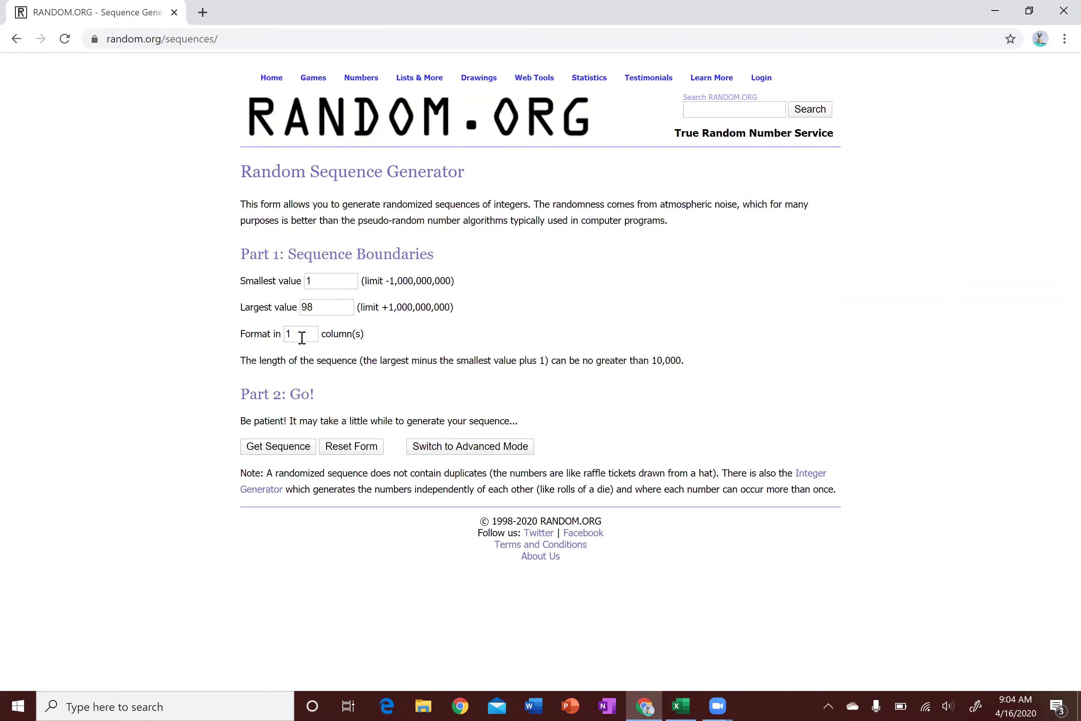
Generate a 1–98 sequence, select its first nine numbers (53, 36, 51, 78…), and return to Excel.
left_click(289, 449)
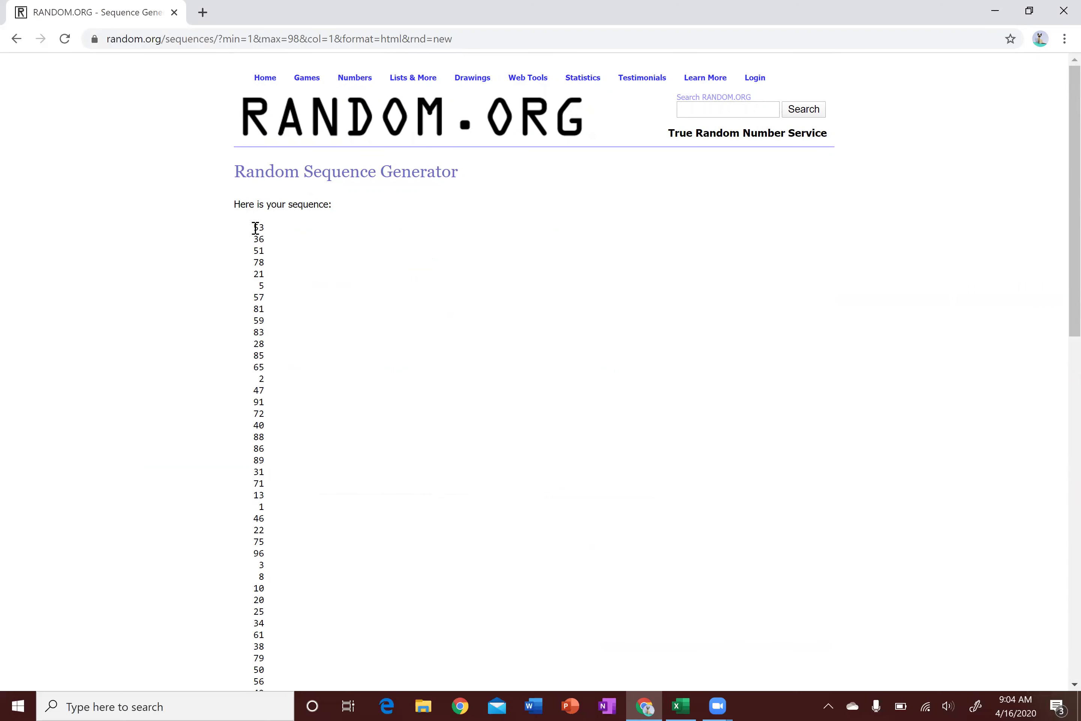
left_click_drag(255, 224, 267, 326)
key("ctrl+c")
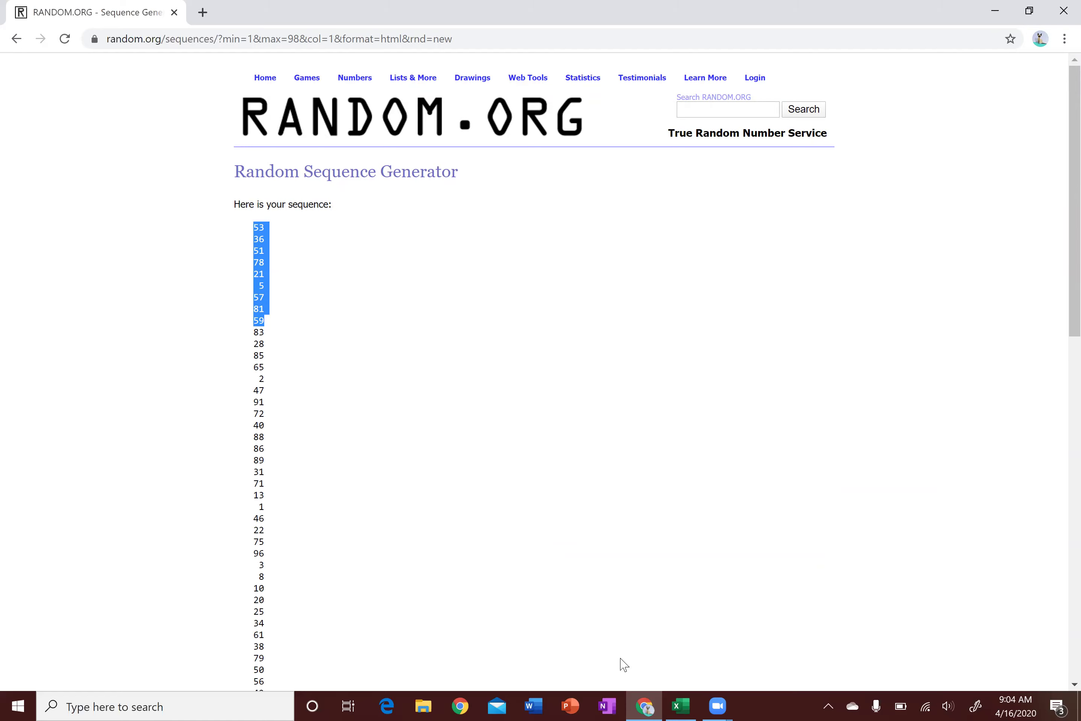
left_click(681, 706)
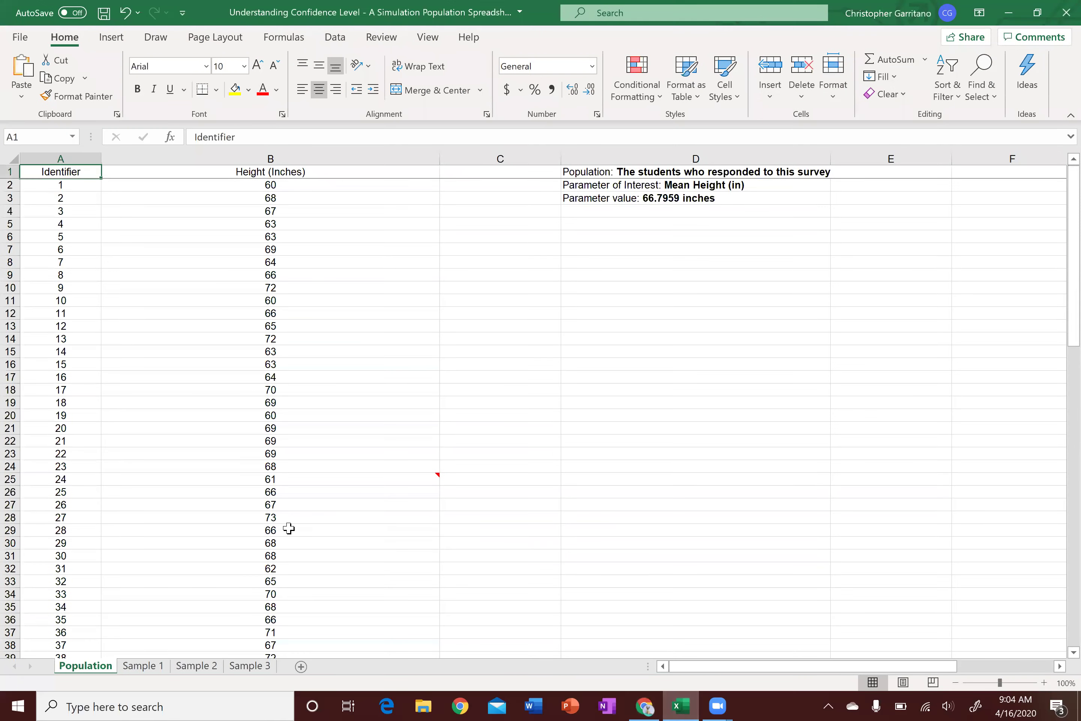
Paste the nine random identifiers into Sample 1 starting at cell A2.
left_click(138, 665)
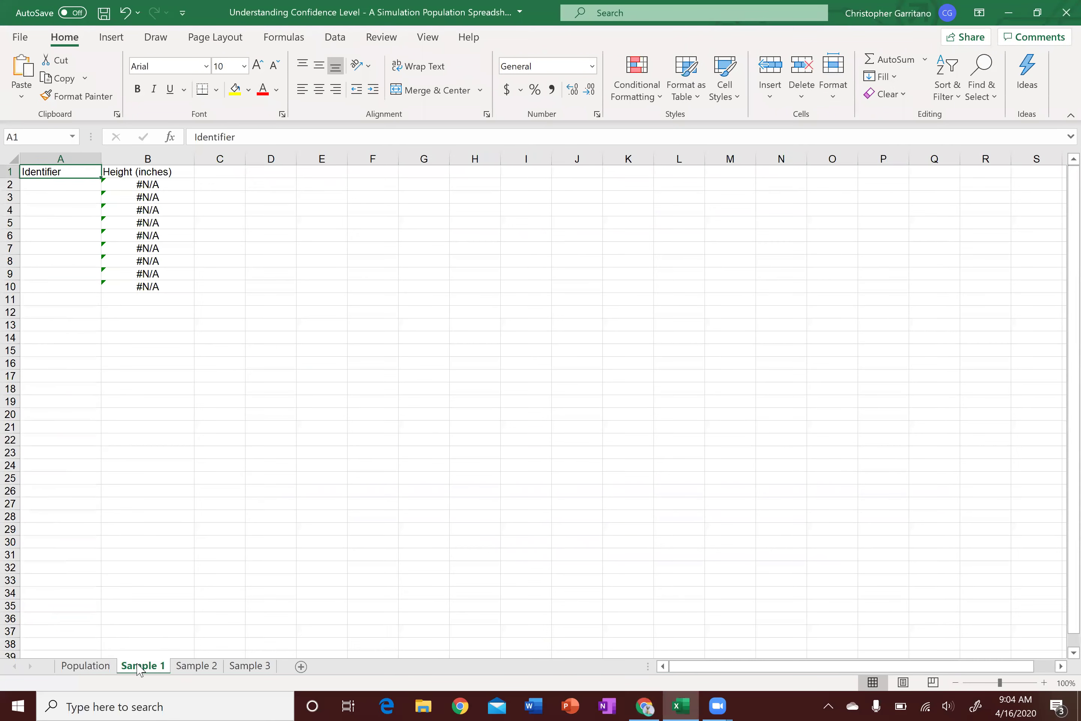
left_click(59, 188)
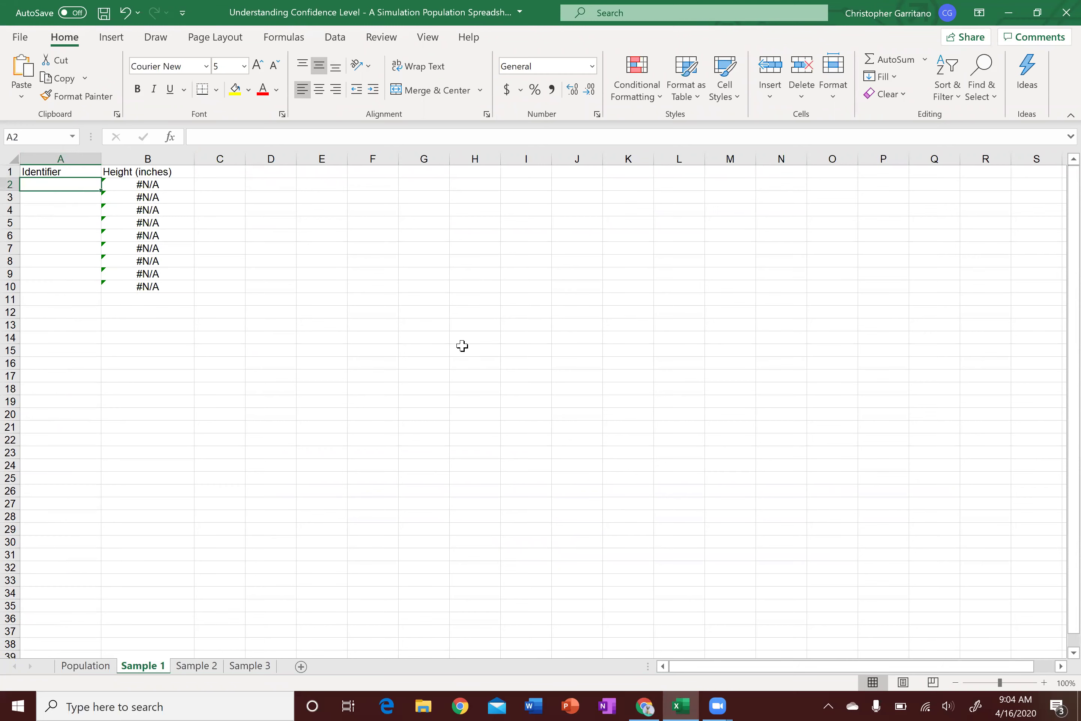
key("ctrl+v")
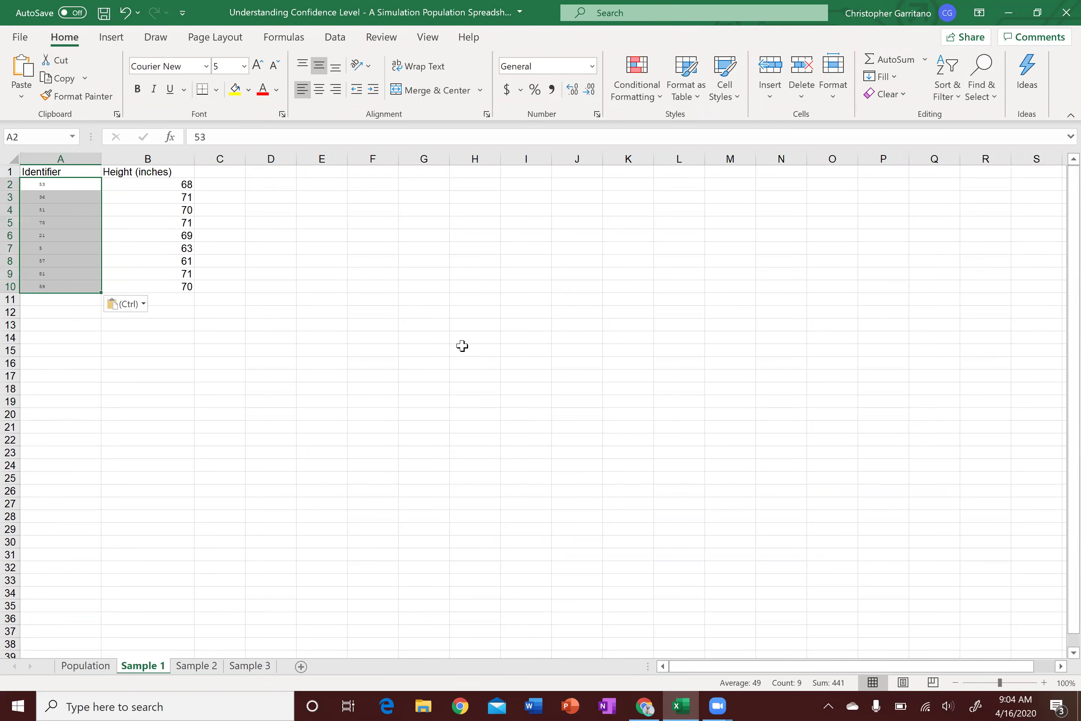
Check the VLOOKUP height formulas and select the nine heights in B2:B10.
left_click(183, 189)
key("Down")
key("Down")
key("Down")
key("Down")
key("Down")
key("Down")
key("Down")
key("Down")
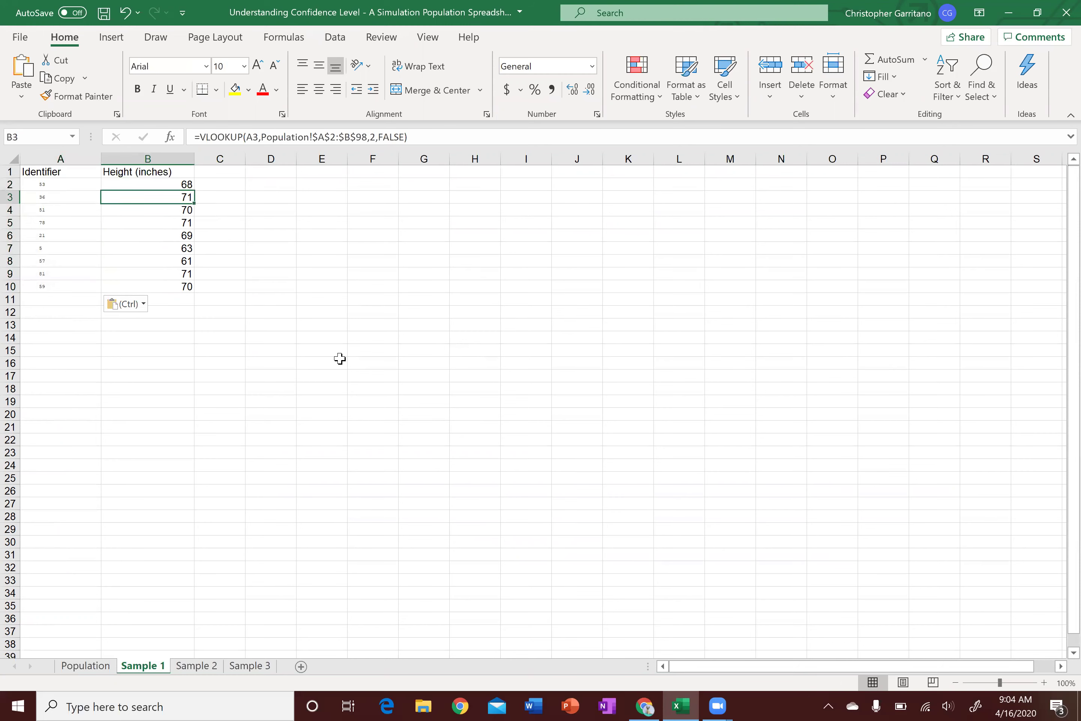
key("Down")
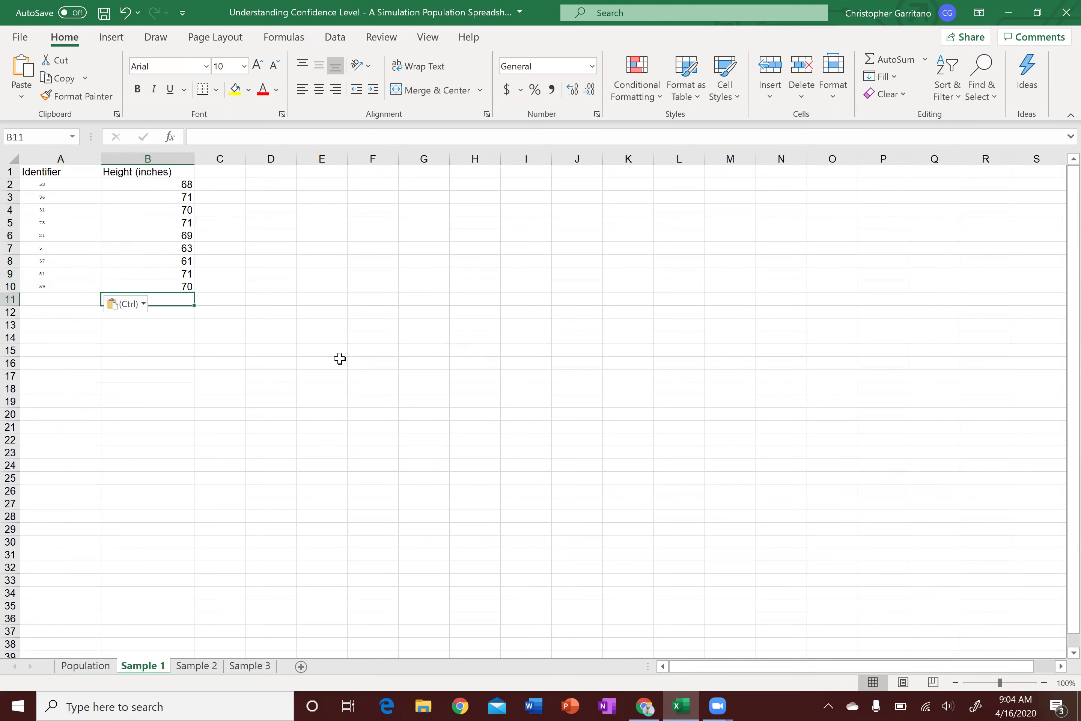
key("Up")
key("Down")
key("Up")
key("ctrl+shift+Down")
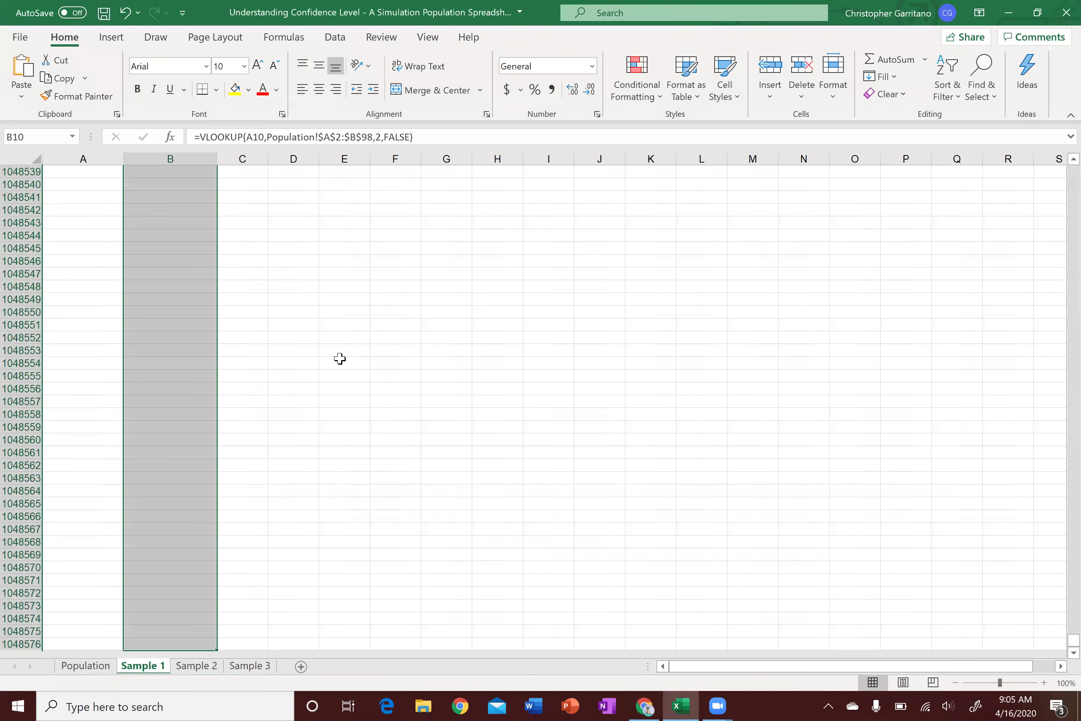
key("Up")
key("Up")
key("ctrl+Up")
key("Down")
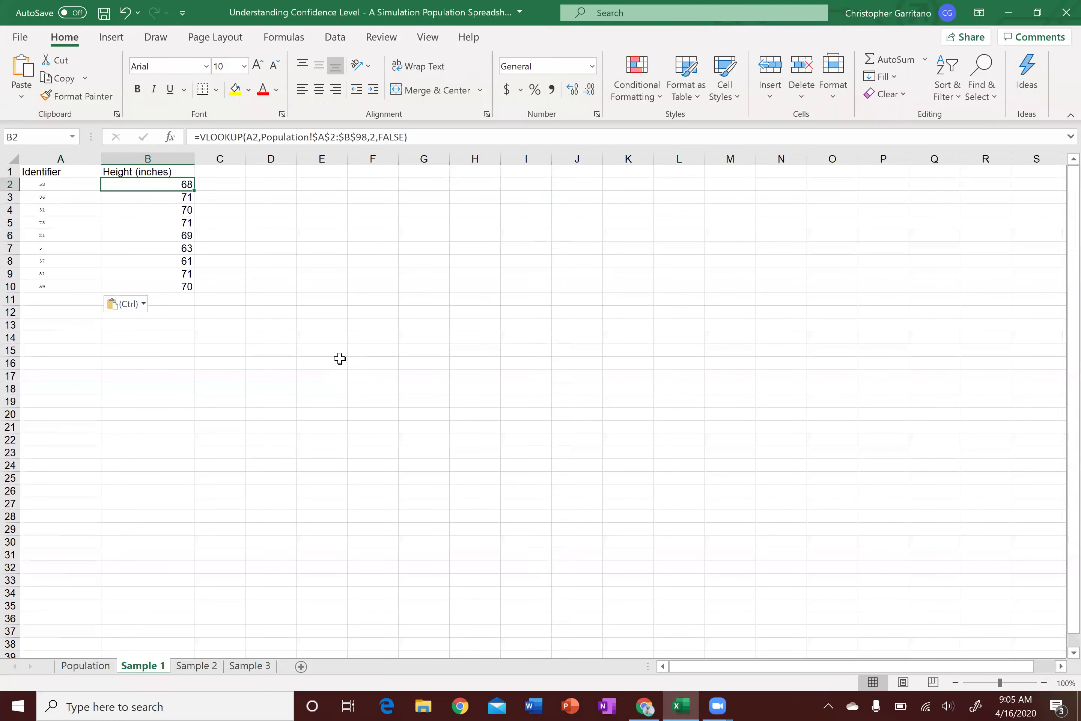
key("ctrl+shift+Down")
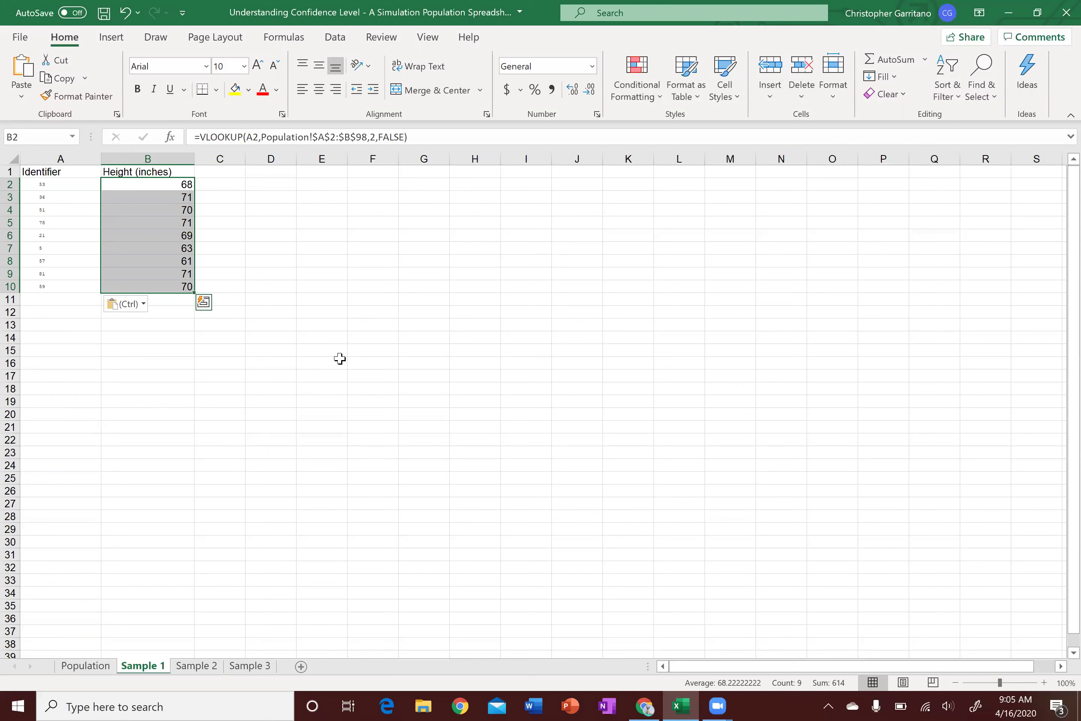
key("Left")
key("Right")
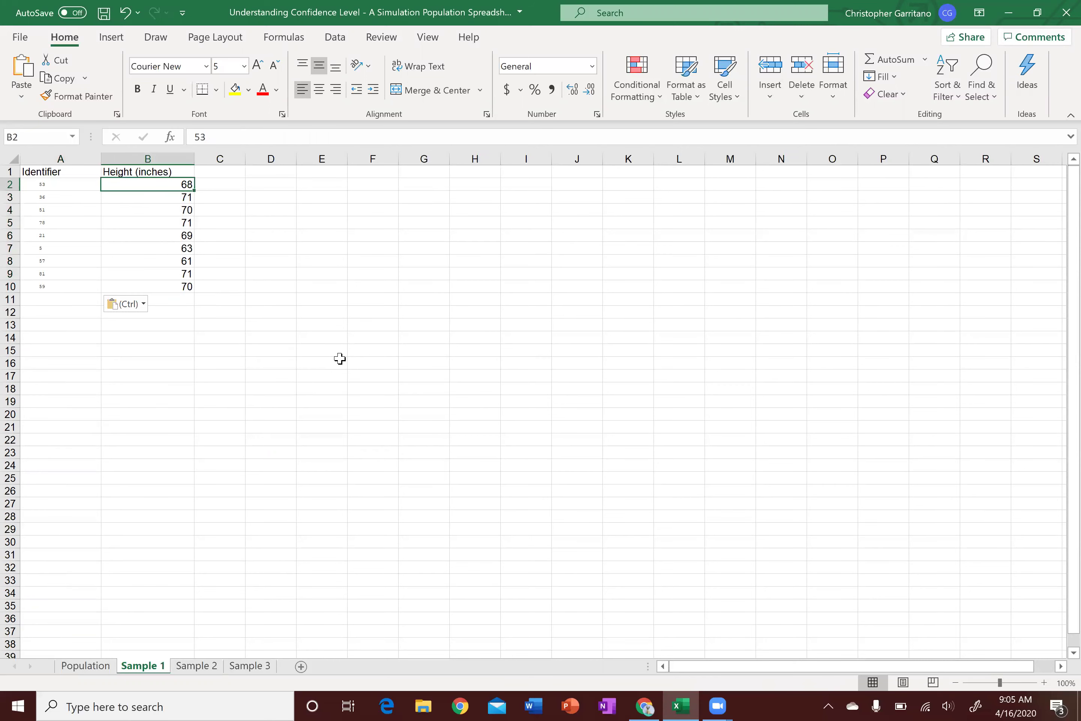
key("Left")
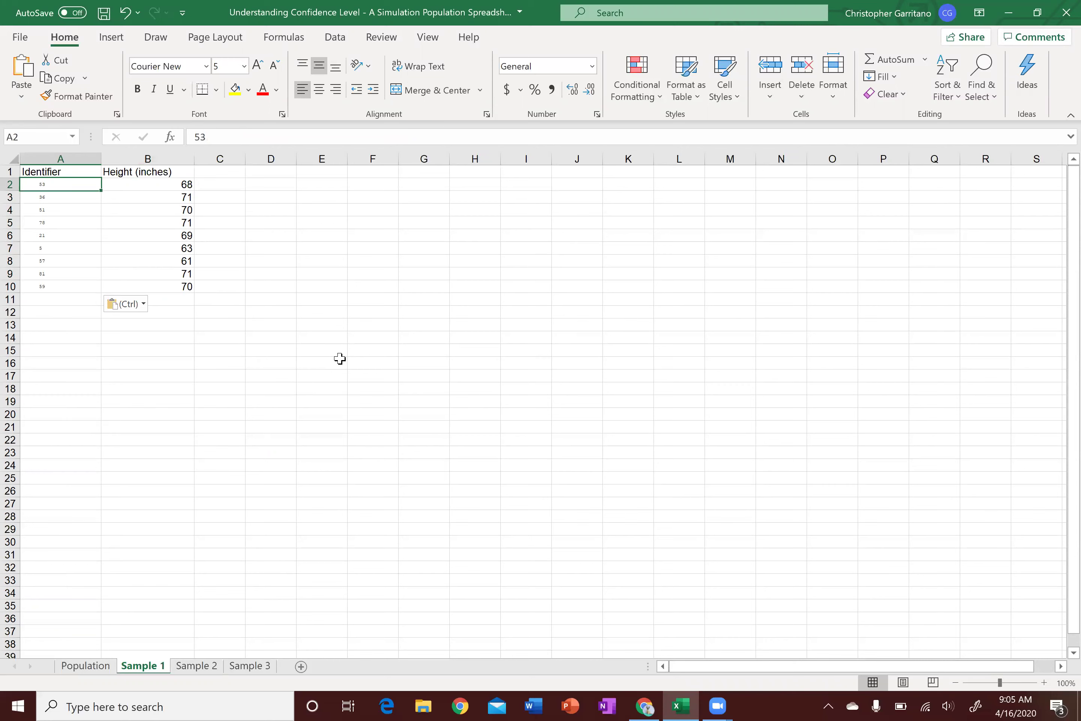
key("Right")
key("ctrl+Down")
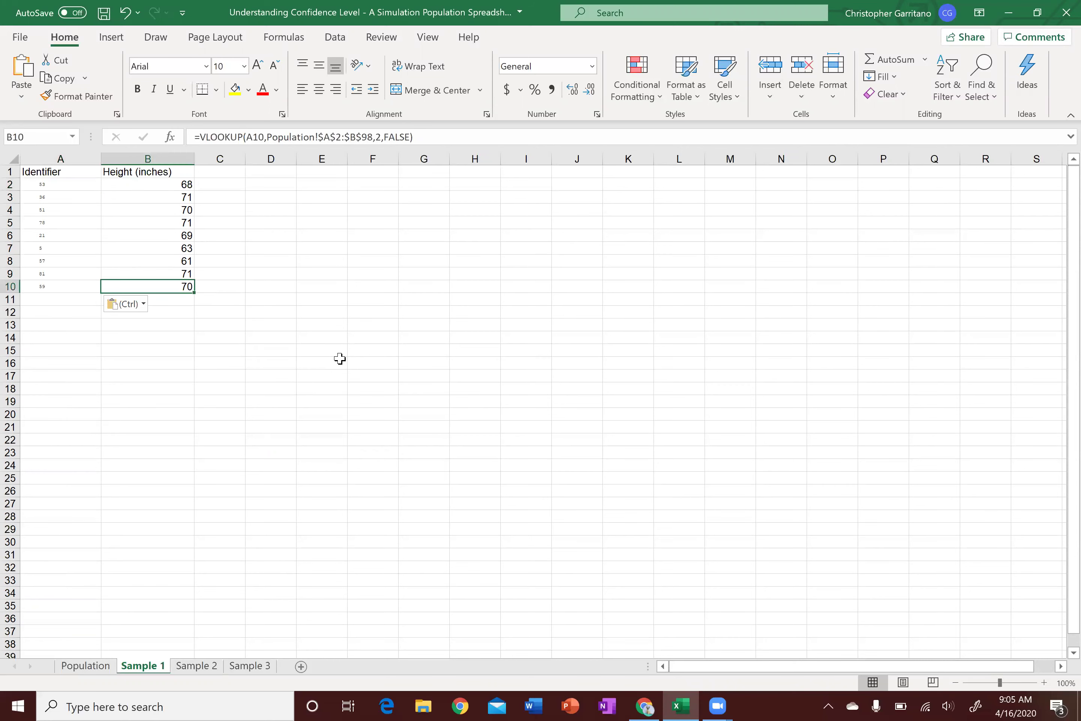
key("Up")
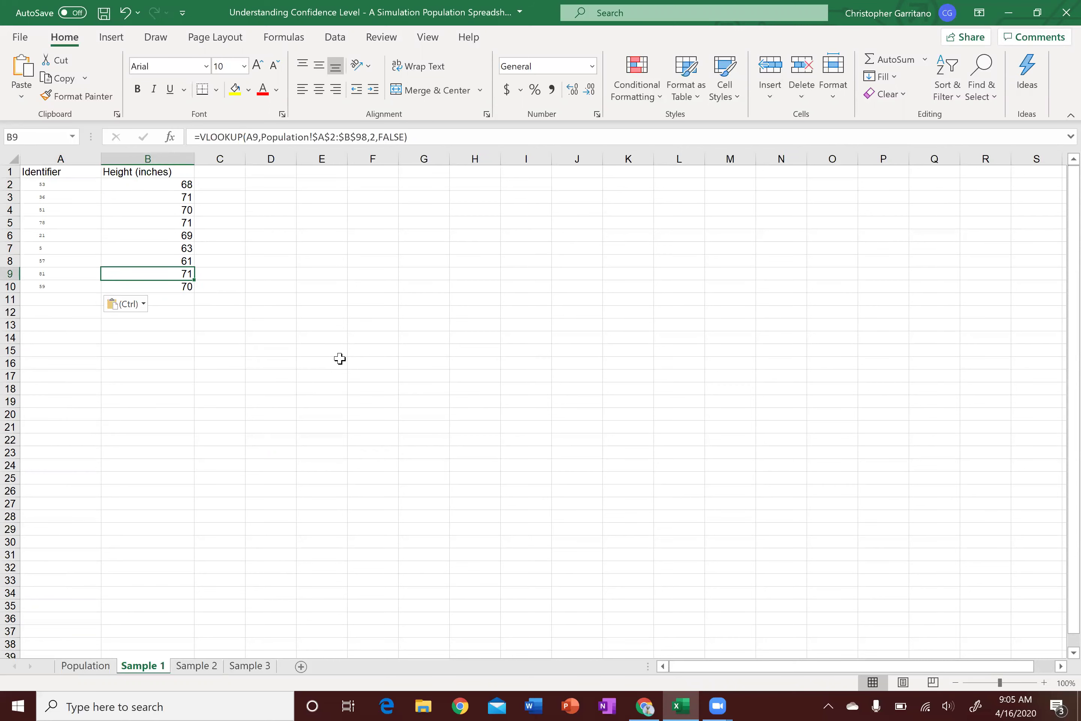
key("ctrl+Up")
key("Left")
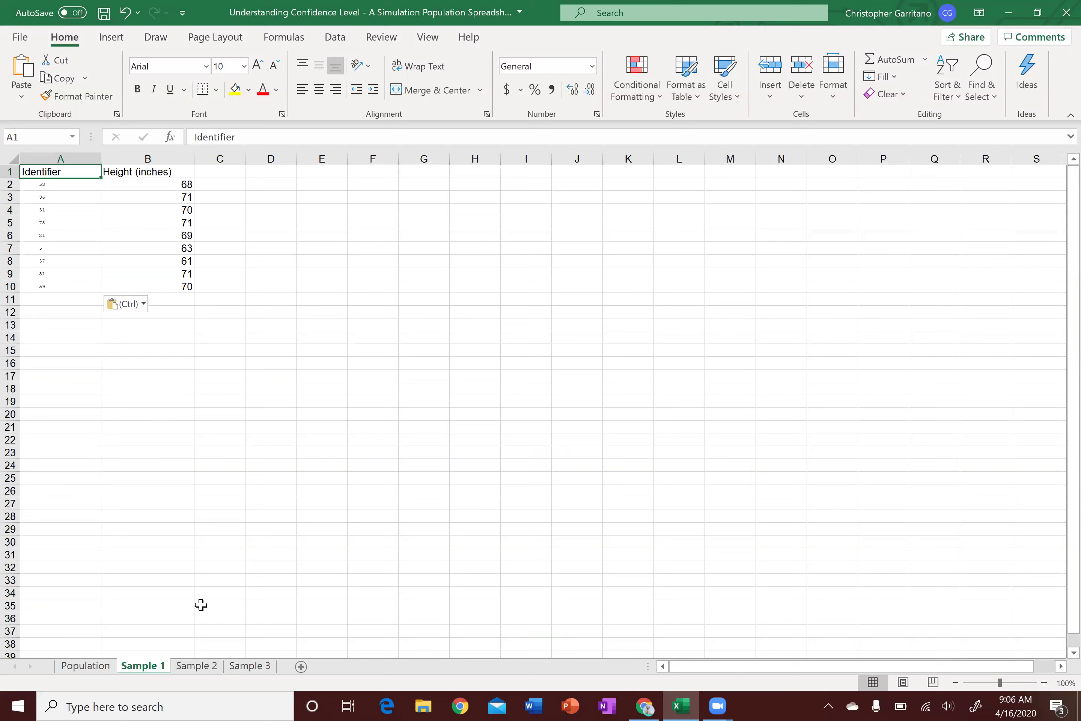
Go to Sample 2, then select the next sequence numbers 83 through 72 on RANDOM.ORG.
left_click(197, 666)
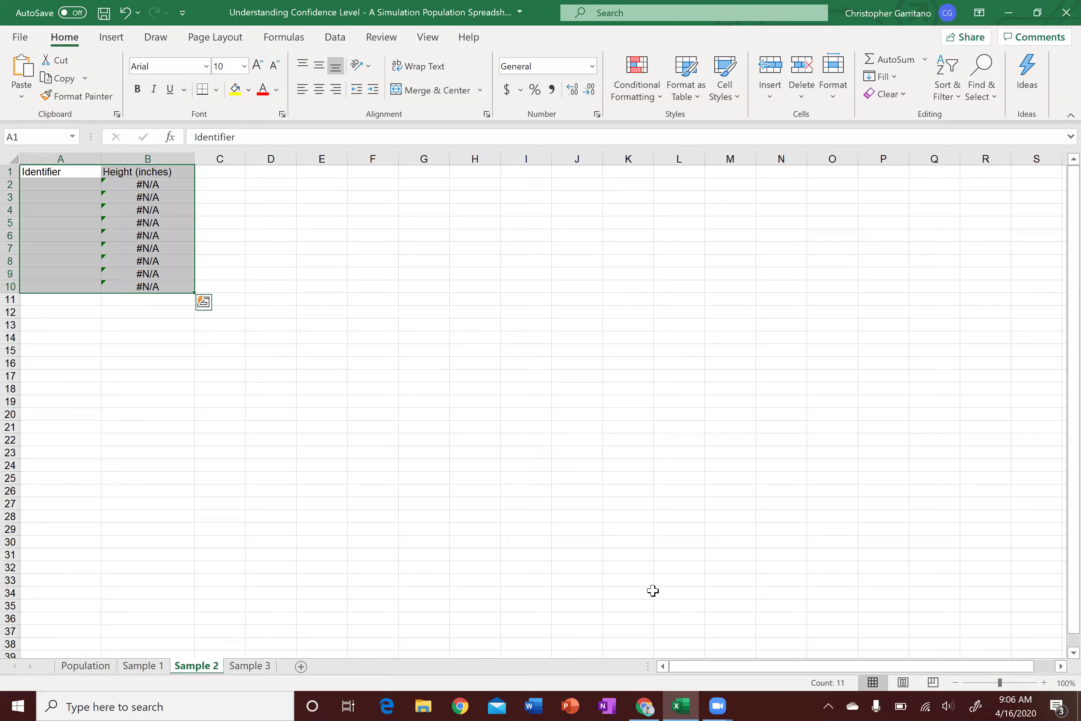
left_click(646, 704)
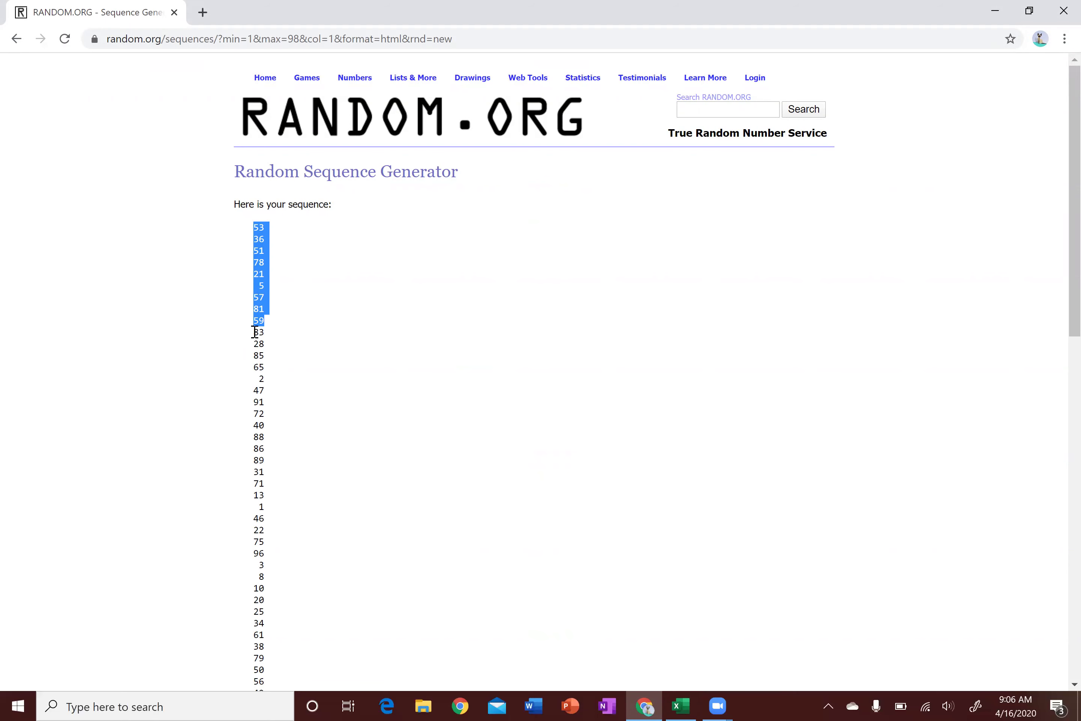
left_click_drag(254, 331, 269, 423)
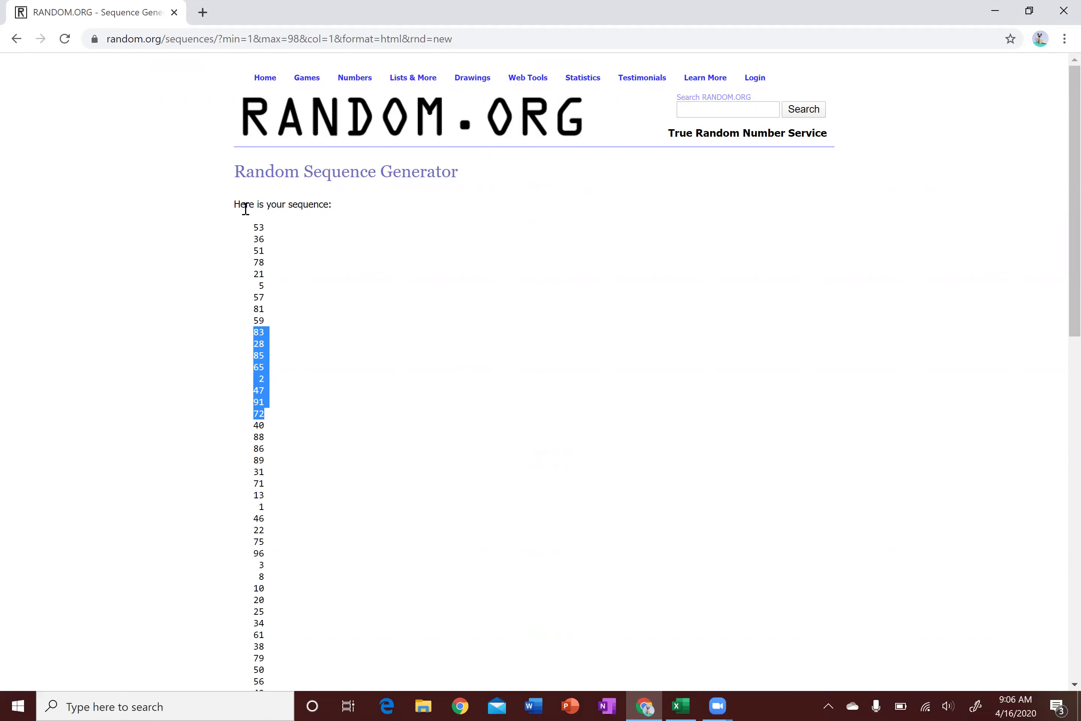
Return to the generator form and get a fresh 1–98 sequence beginning 94, 35, 31.
left_click(14, 40)
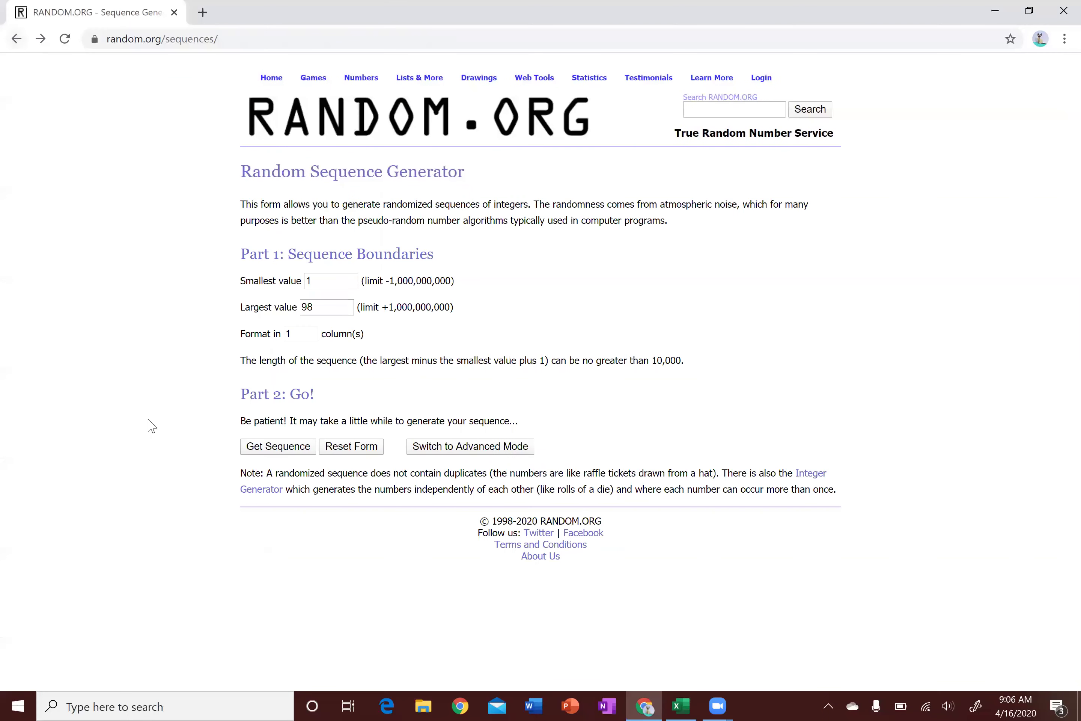
left_click(278, 447)
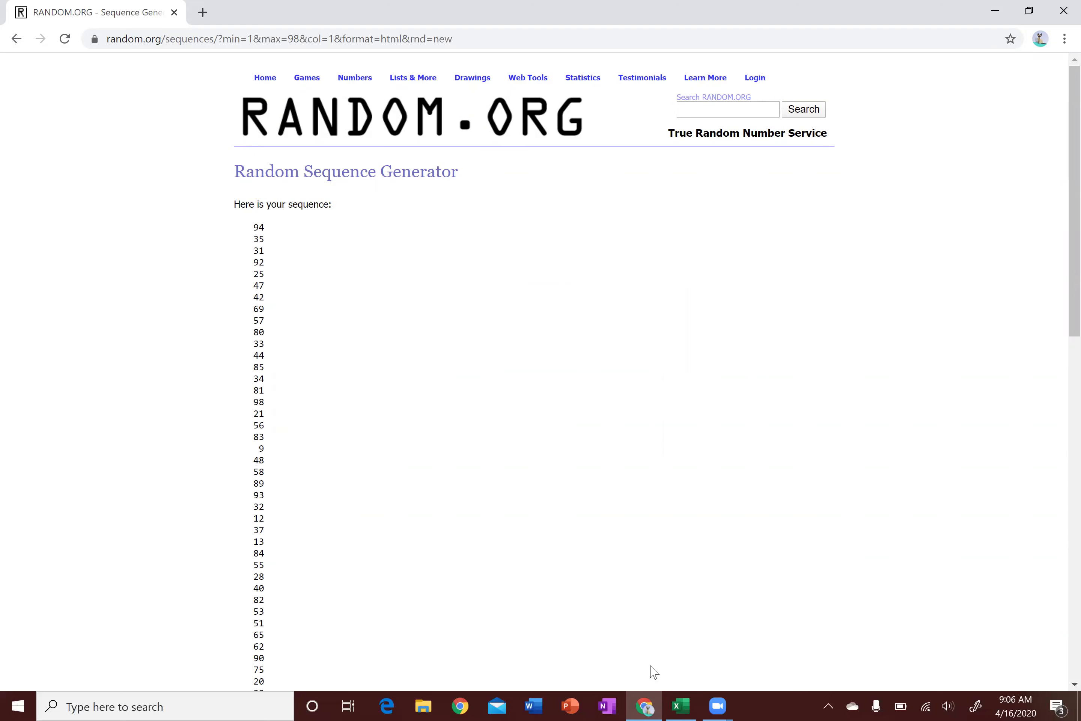
mouse_move(681, 698)
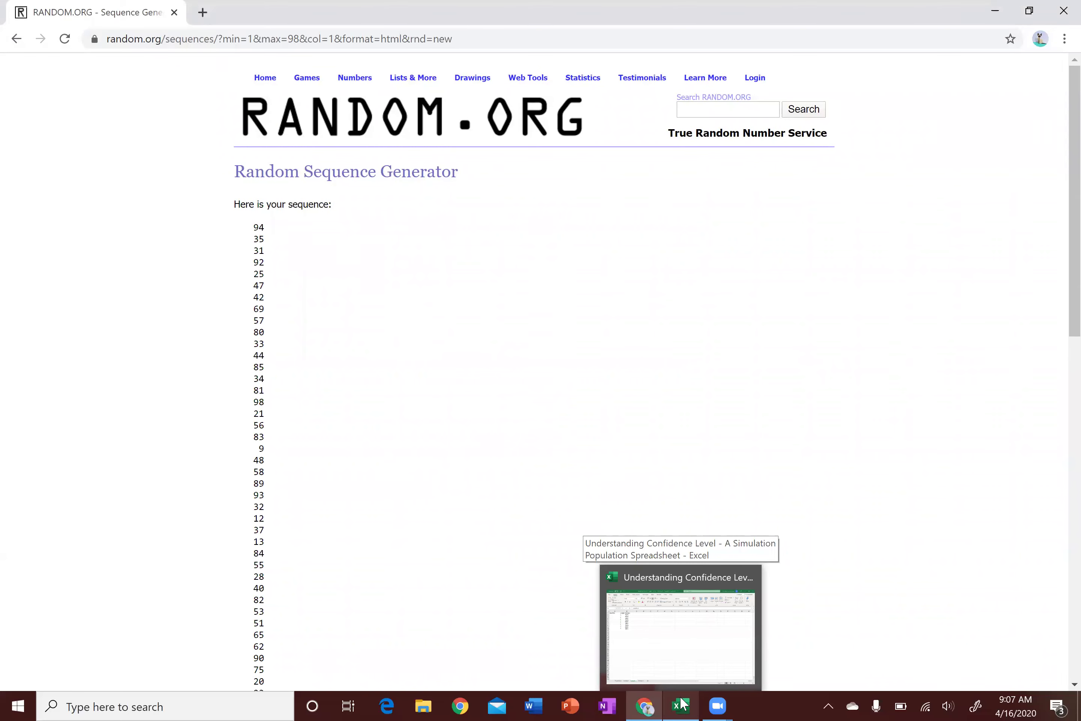
Return to Excel and open the Population sheet of identifiers and heights.
left_click(623, 622)
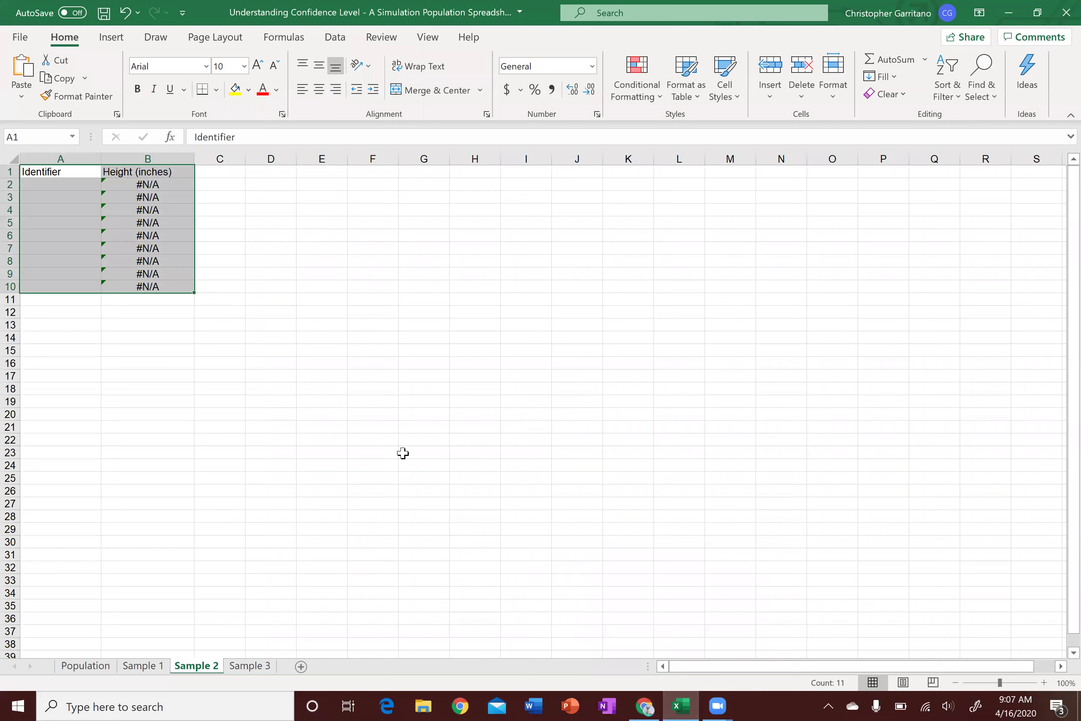
key("ctrl+v")
left_click(142, 666)
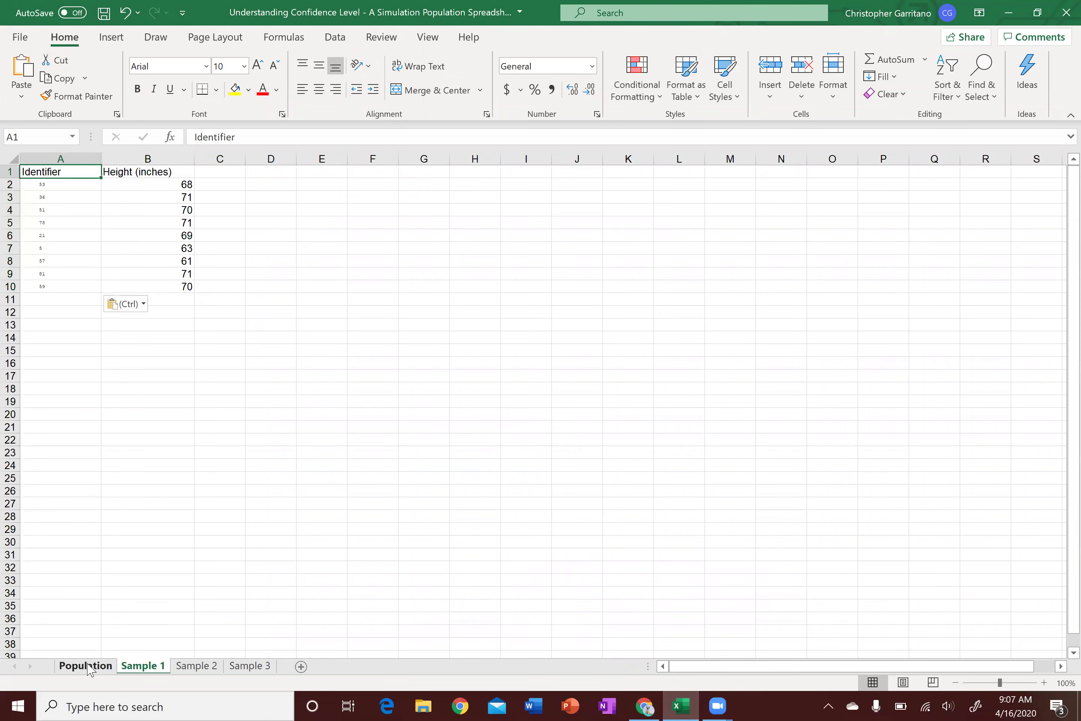
left_click(87, 666)
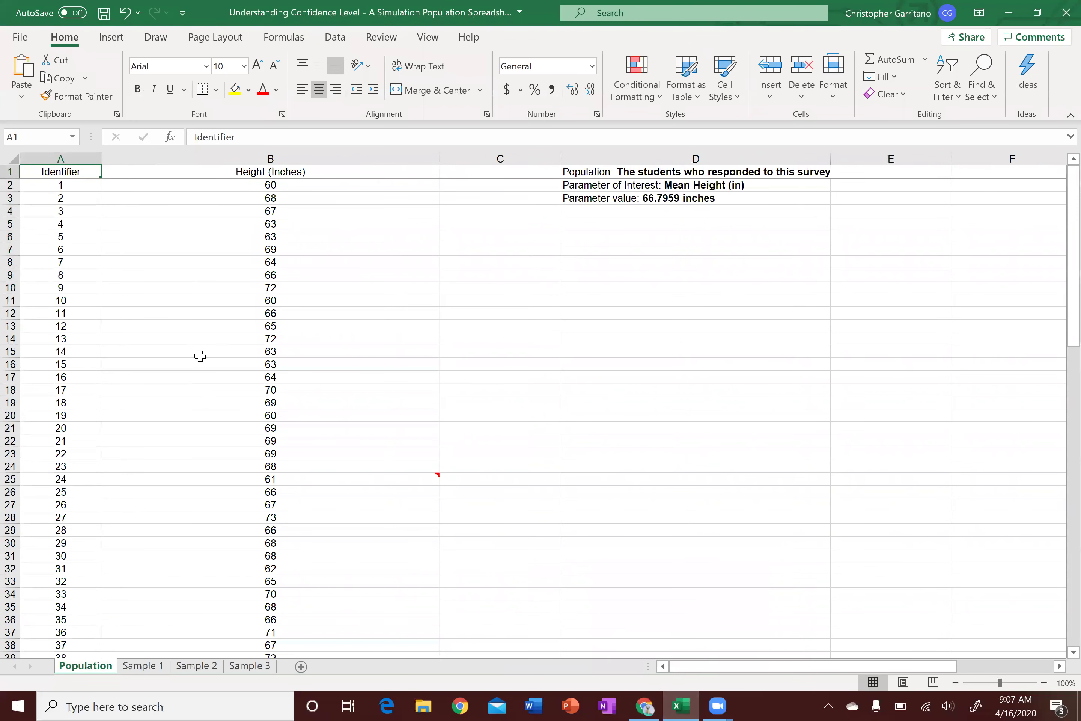